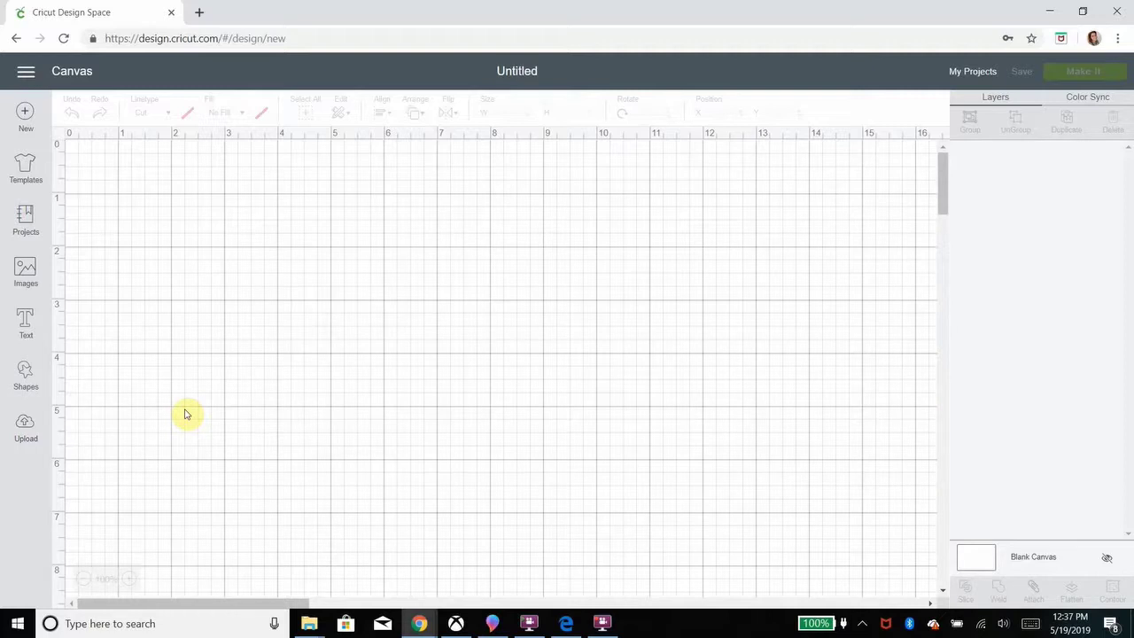
- Upload the 'bays logo' file from the Cricut Projects folder
{"action": "left_click", "coordinate": [24, 428]}
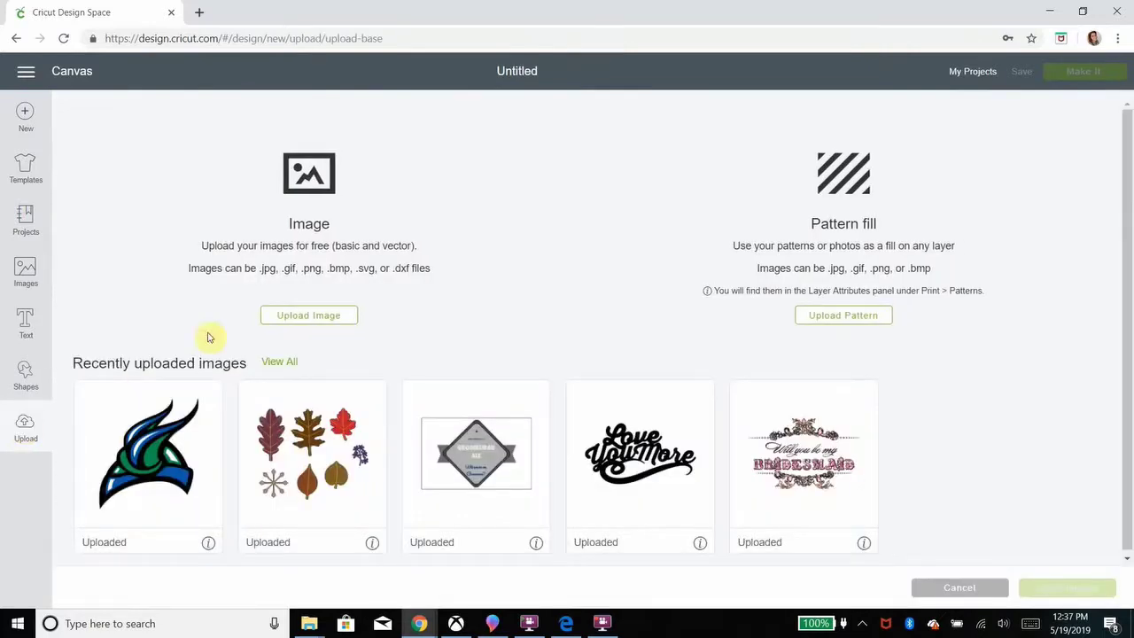
{"action": "left_click", "coordinate": [283, 321]}
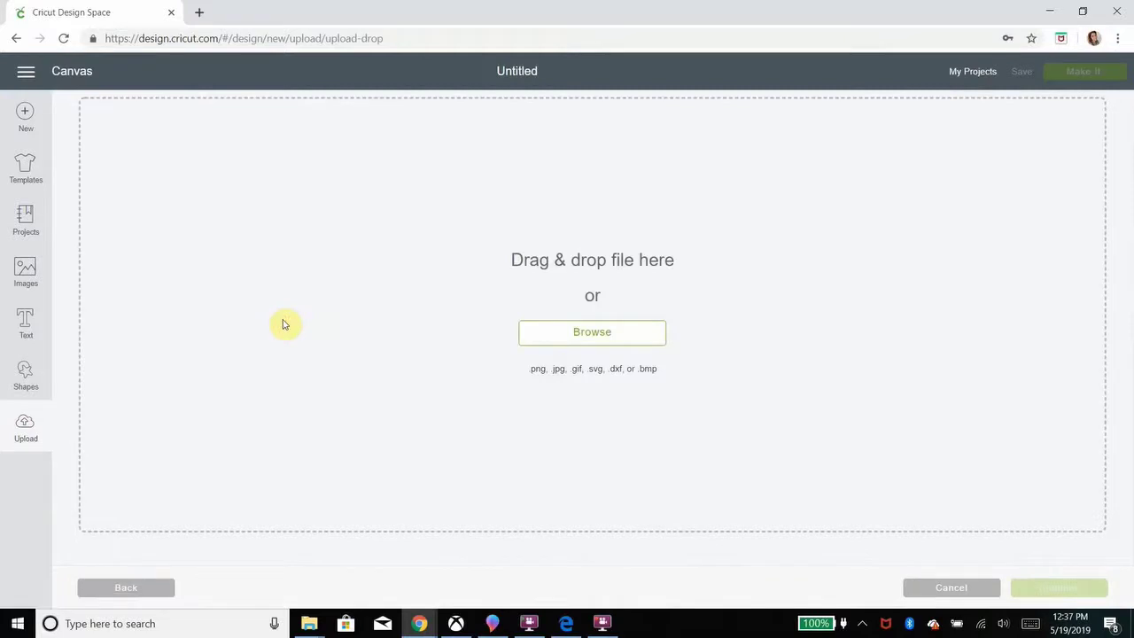
{"action": "left_click", "coordinate": [576, 339]}
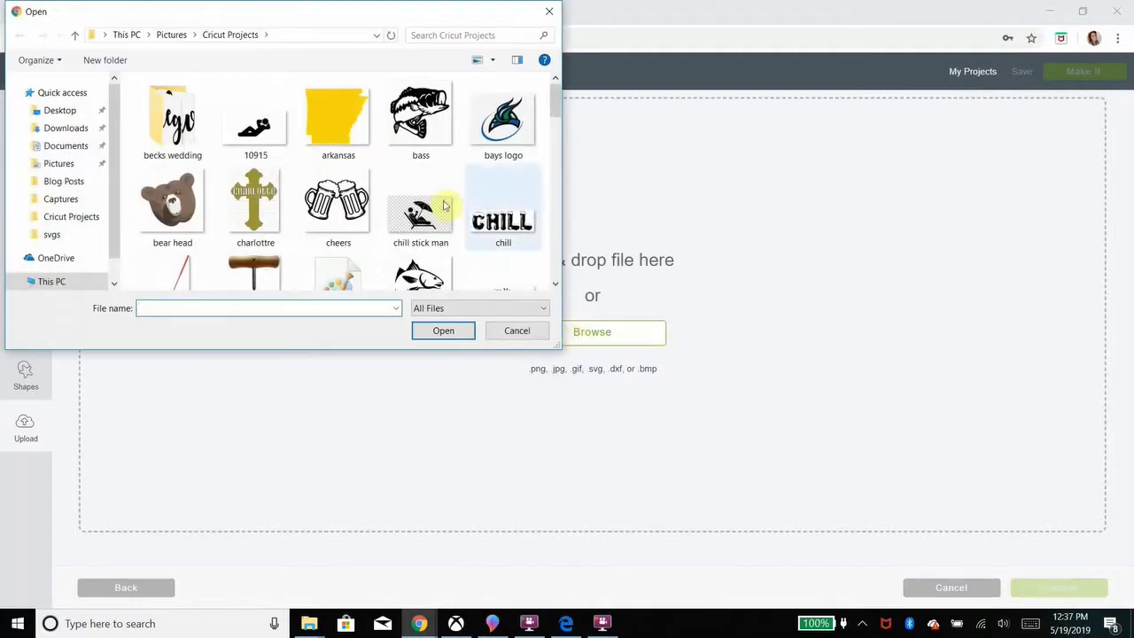
{"action": "left_click", "coordinate": [494, 145]}
{"action": "left_click", "coordinate": [445, 330]}
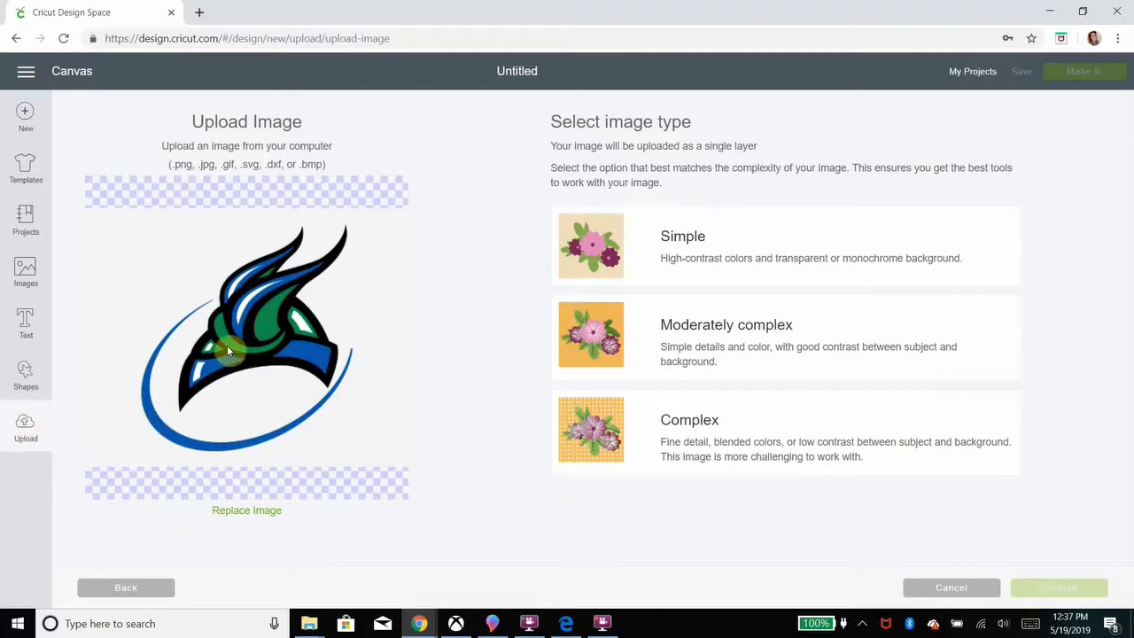
- Set the image type to Complex and continue to background removal
{"action": "left_click", "coordinate": [707, 269]}
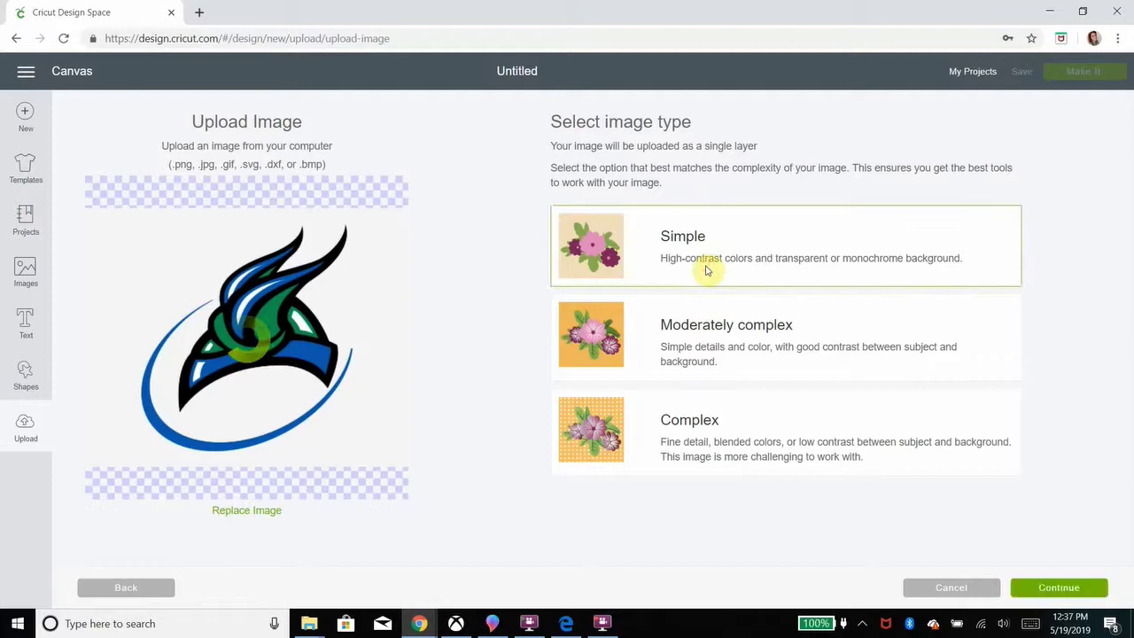
{"action": "left_click", "coordinate": [701, 368]}
{"action": "left_click", "coordinate": [704, 454]}
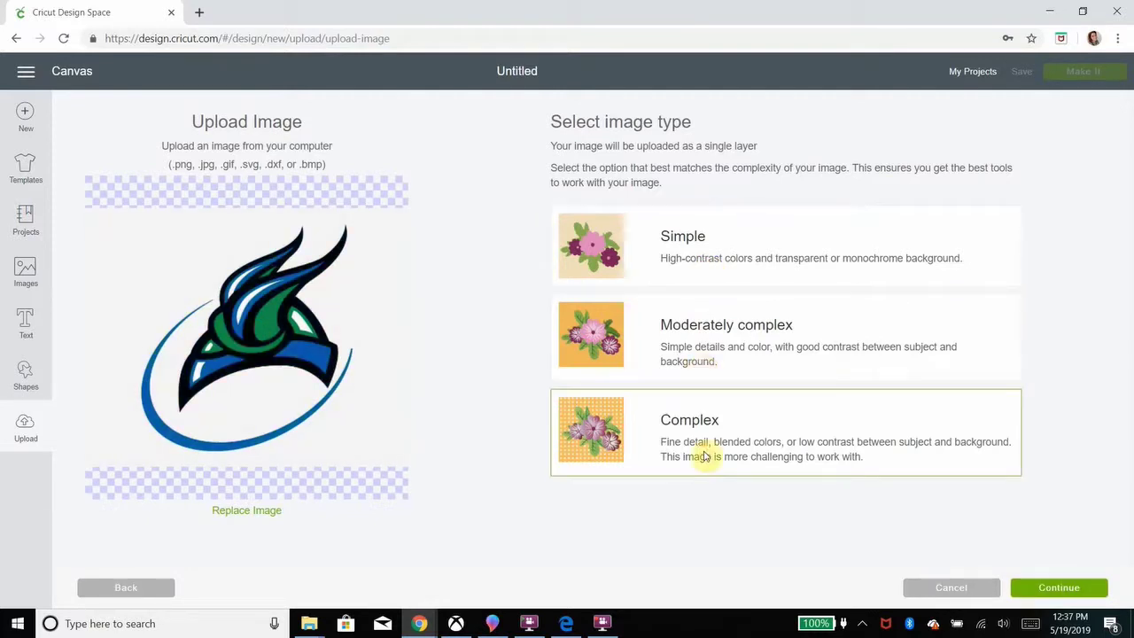
{"action": "left_click", "coordinate": [713, 342]}
{"action": "left_click", "coordinate": [687, 438]}
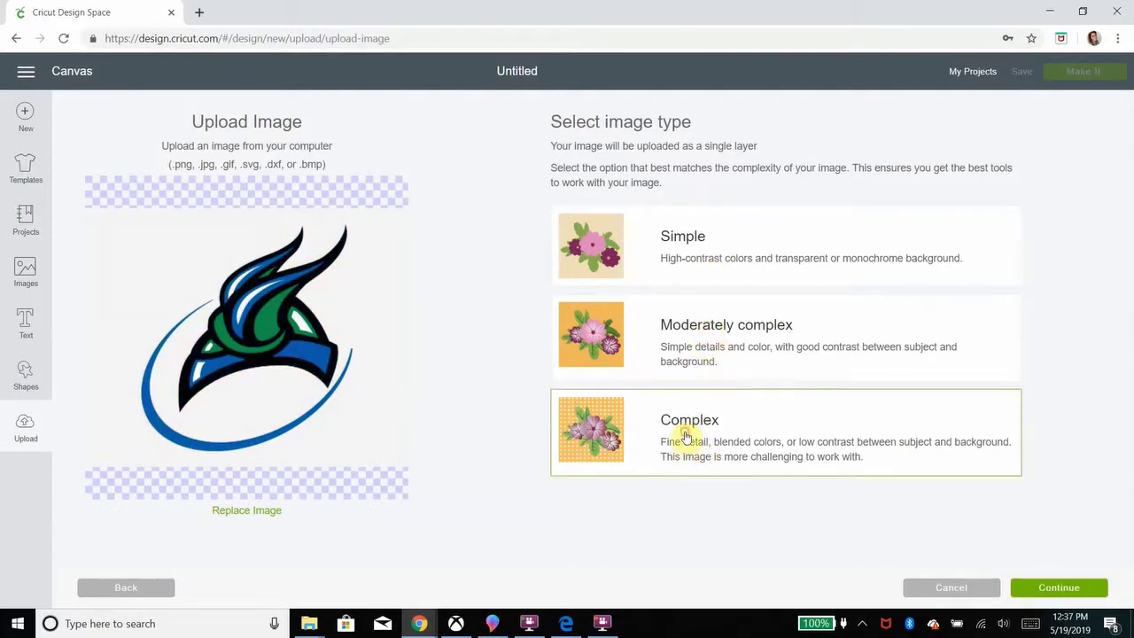
{"action": "left_click", "coordinate": [701, 346]}
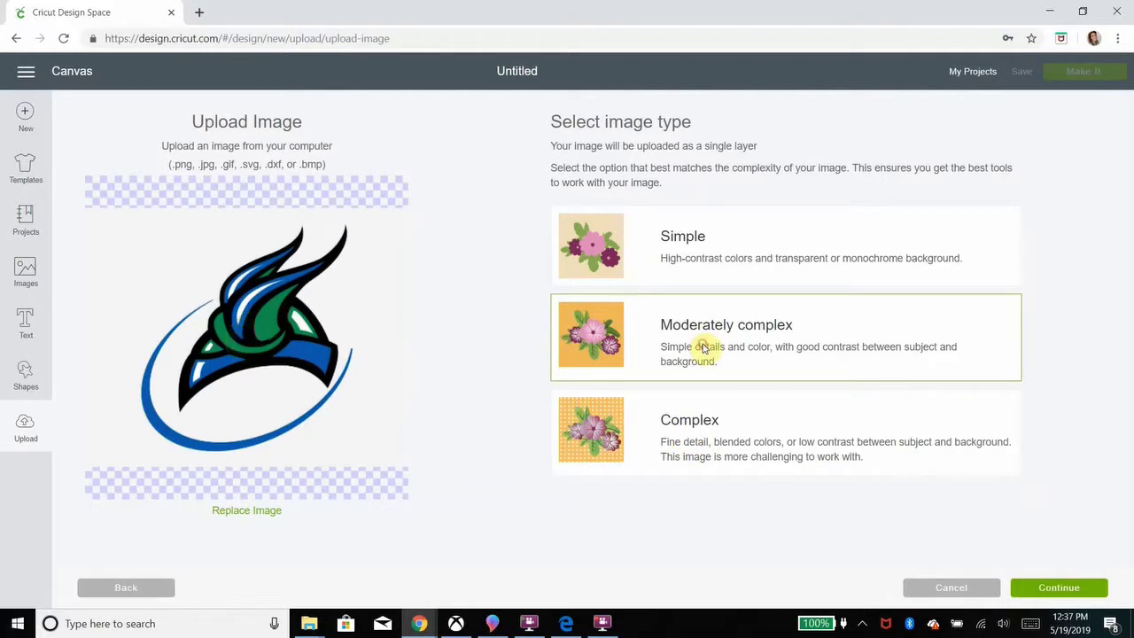
{"action": "left_click", "coordinate": [706, 426]}
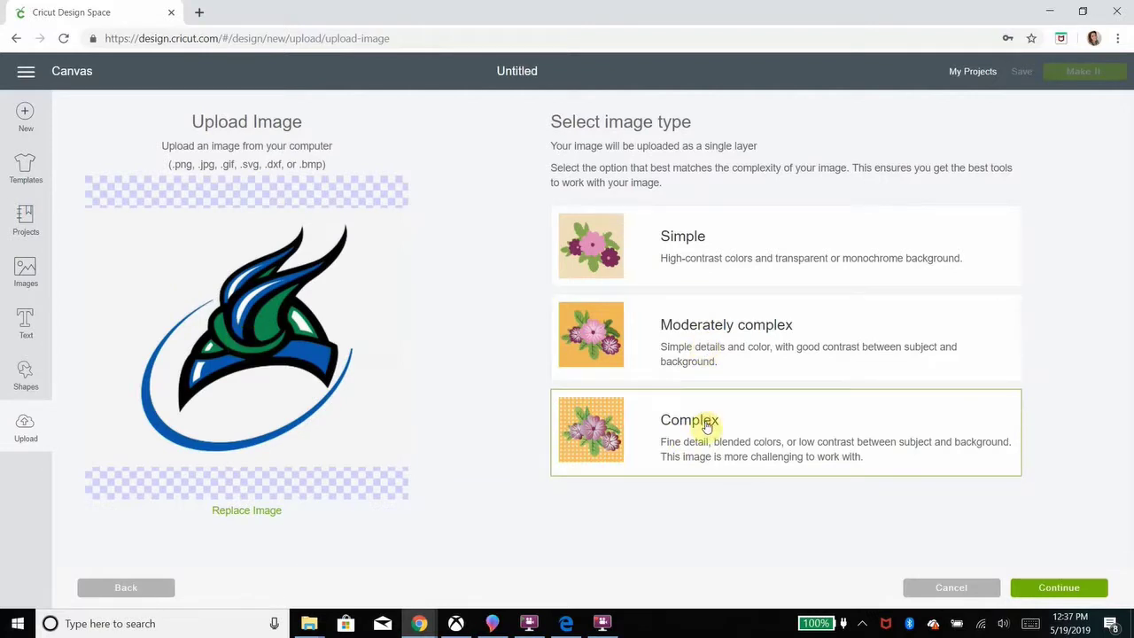
{"action": "left_click", "coordinate": [1031, 588]}
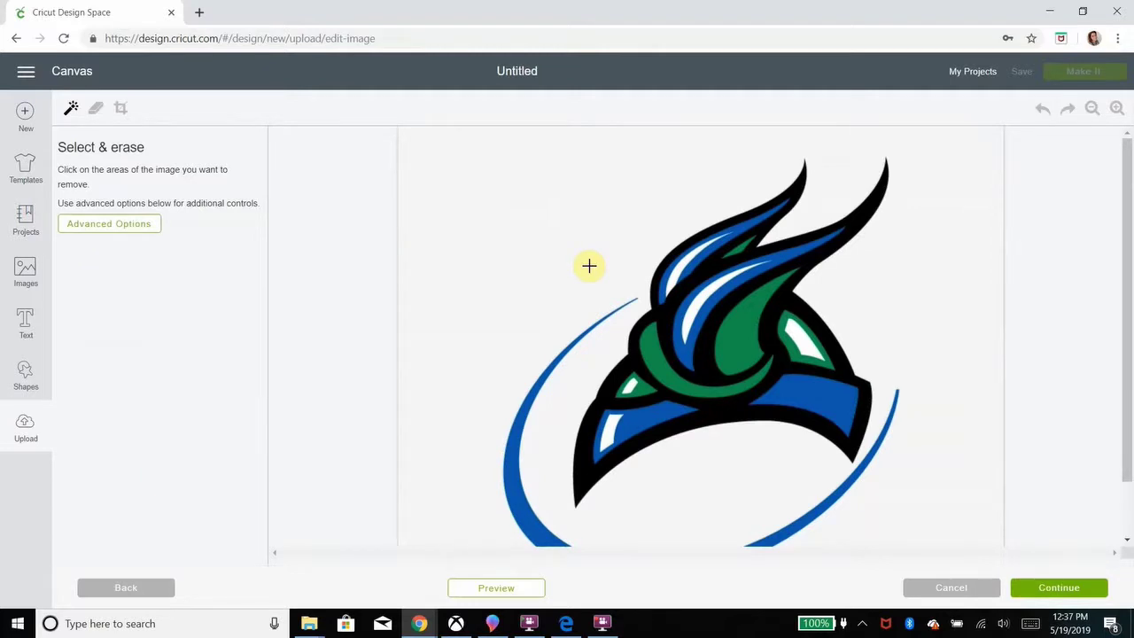
- Erase the logo's white background with Select & erase, then continue to naming
{"action": "left_click", "coordinate": [532, 266]}
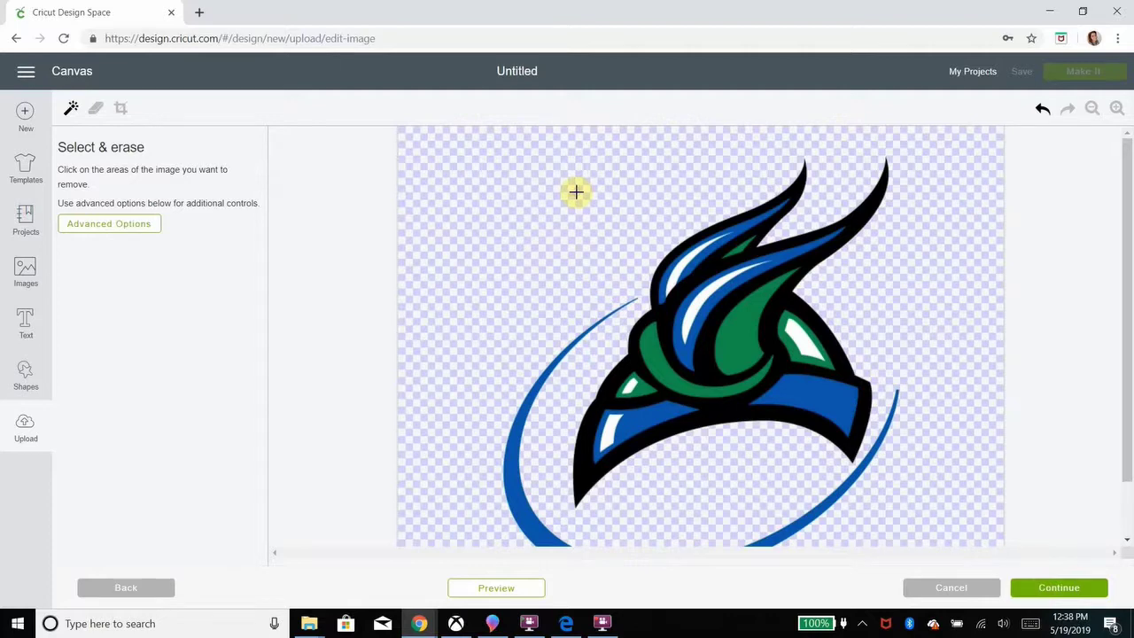
{"action": "left_click", "coordinate": [1060, 587]}
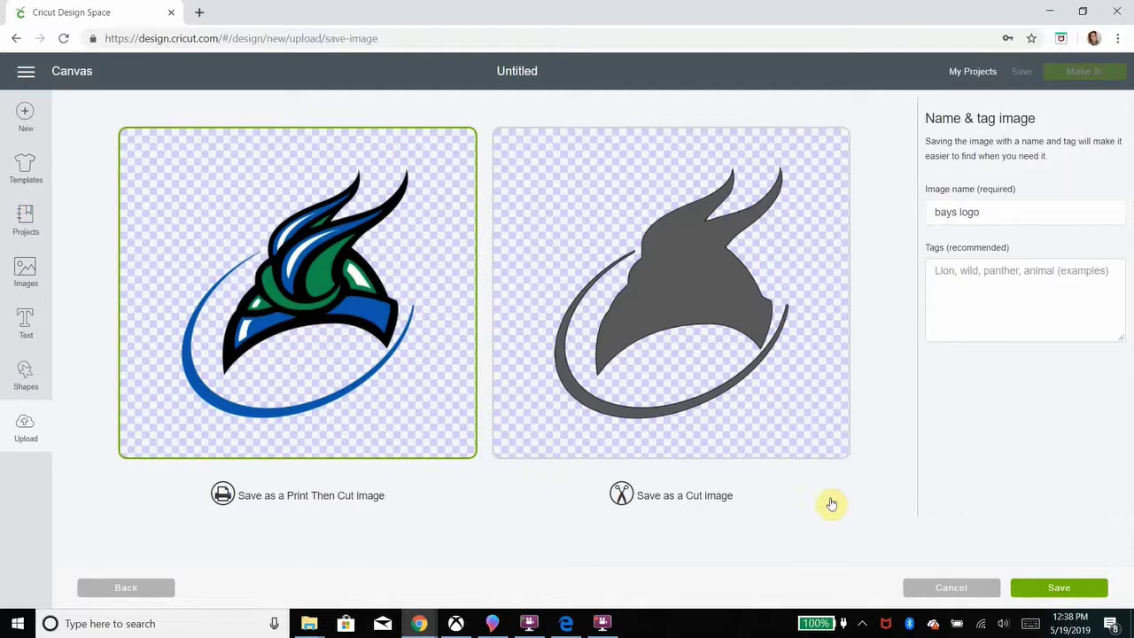
- Save the upload as 'bays logo' and place it near the canvas's top-left corner
{"action": "left_click", "coordinate": [984, 211]}
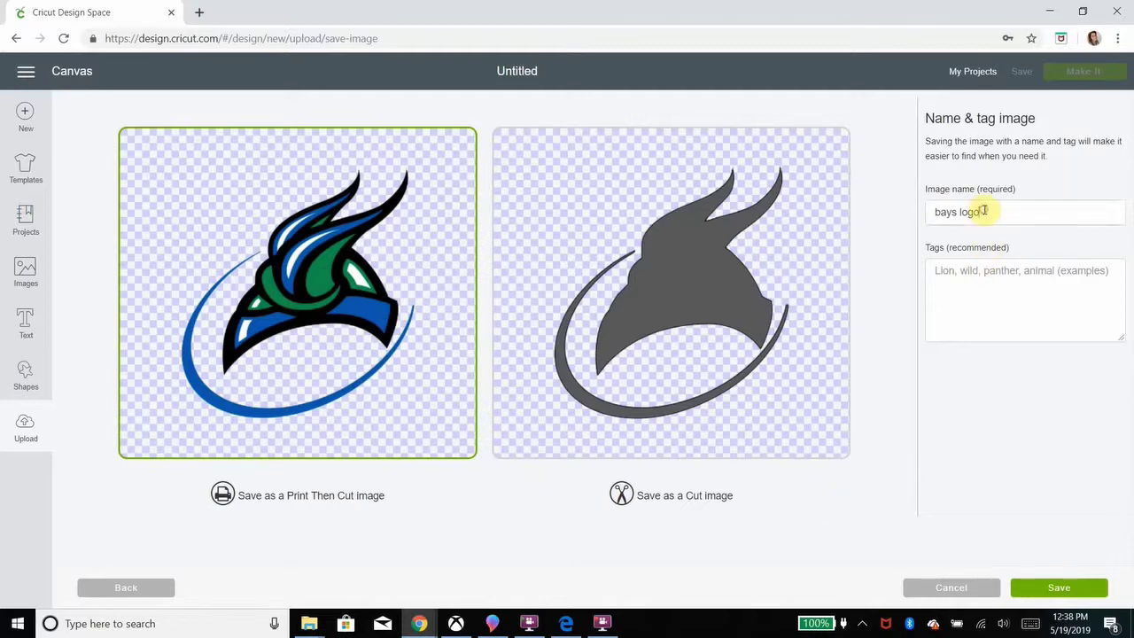
{"action": "left_click", "coordinate": [1058, 589]}
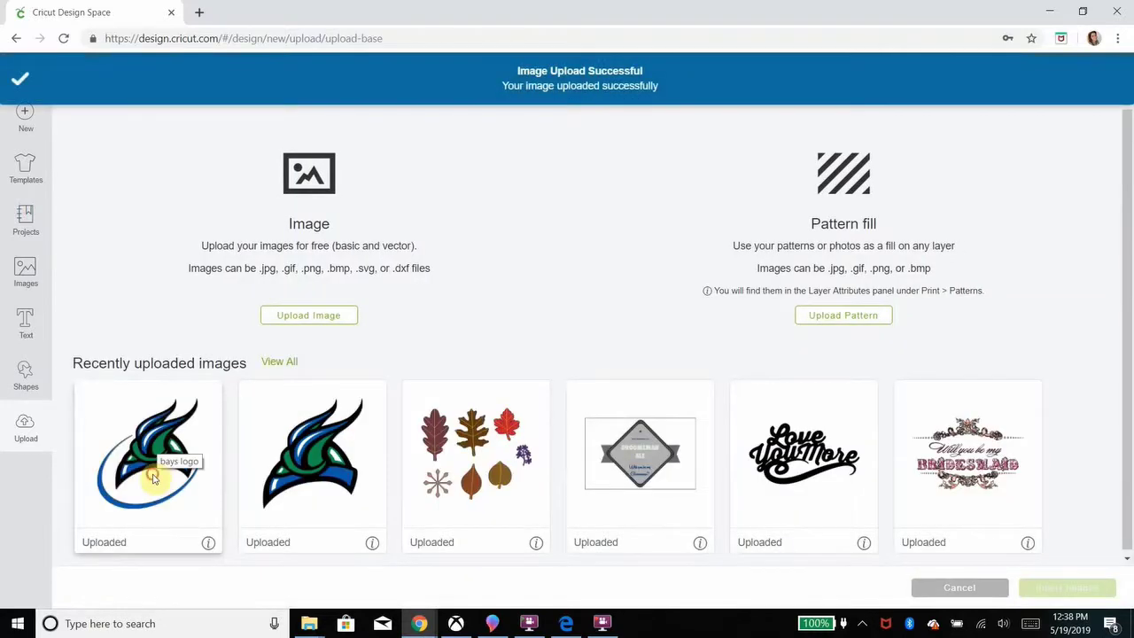
{"action": "left_click", "coordinate": [152, 468]}
{"action": "left_click", "coordinate": [1072, 588]}
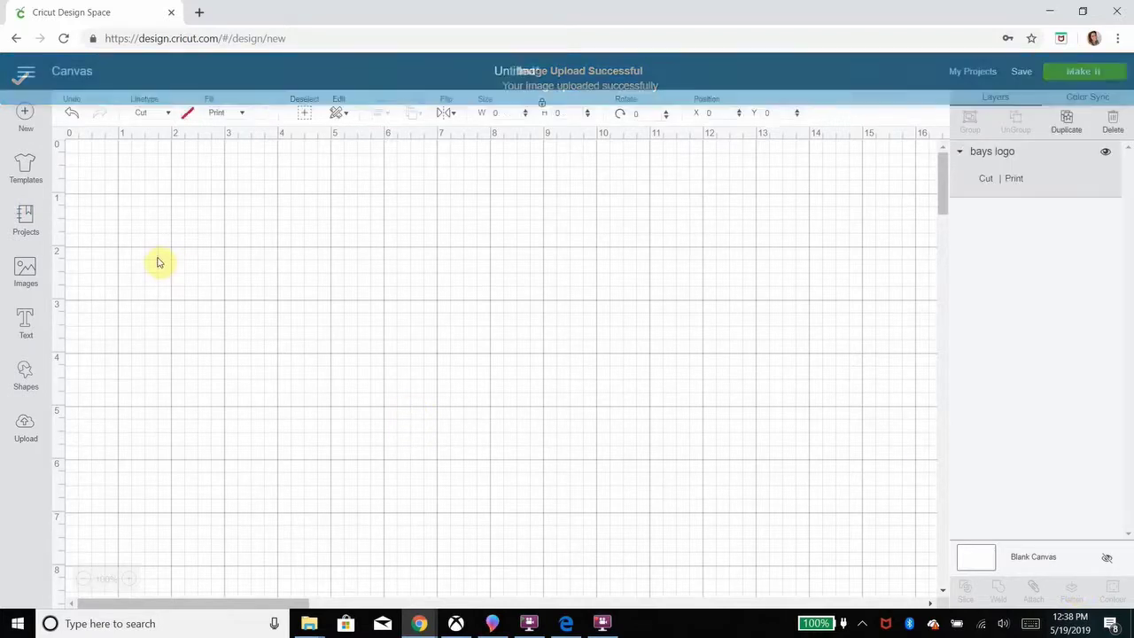
{"action": "left_click_drag", "start_coordinate": [276, 334], "coordinate": [155, 200]}
{"action": "left_click_drag", "start_coordinate": [173, 248], "coordinate": [231, 285]}
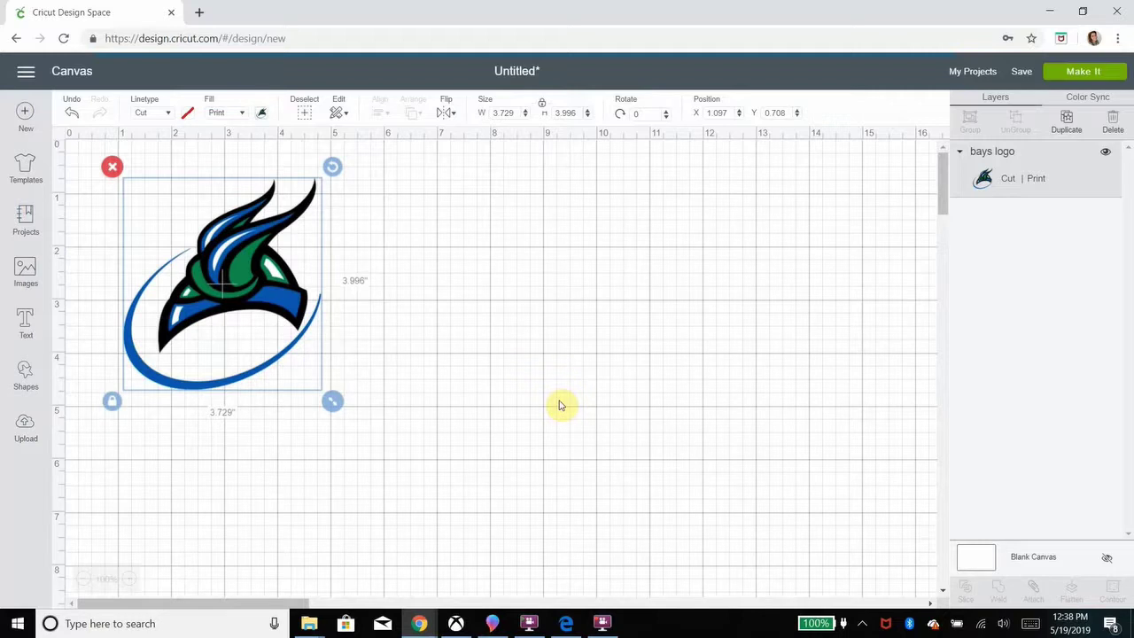
{"action": "left_click", "coordinate": [409, 323]}
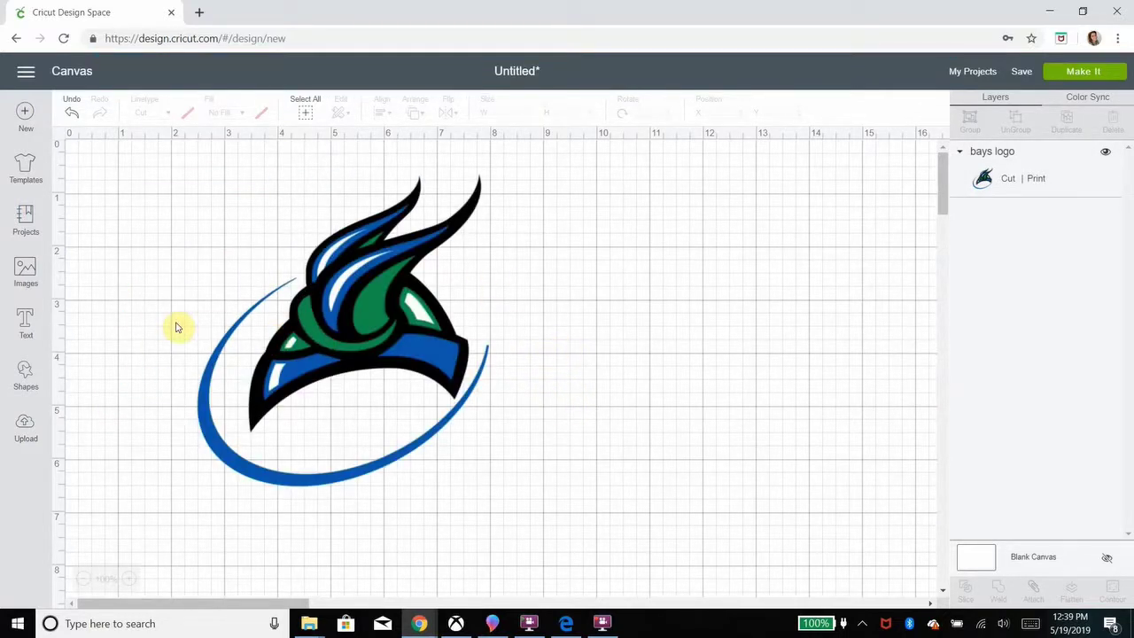
- Upload the bays logo file again as a Complex image
{"action": "left_click", "coordinate": [26, 428]}
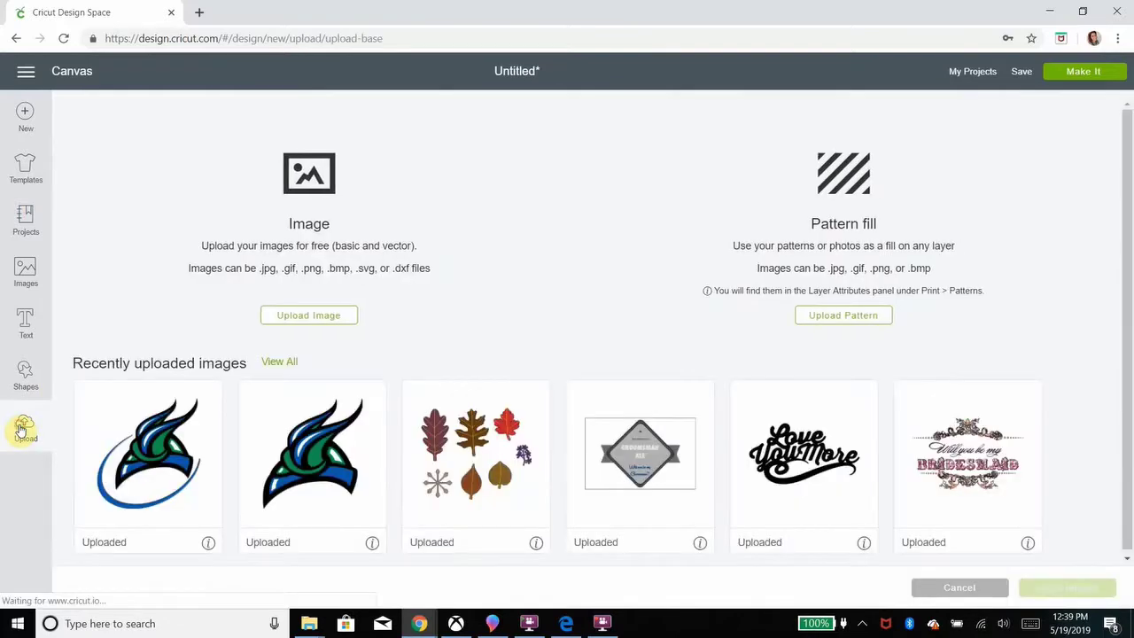
{"action": "left_click", "coordinate": [316, 321]}
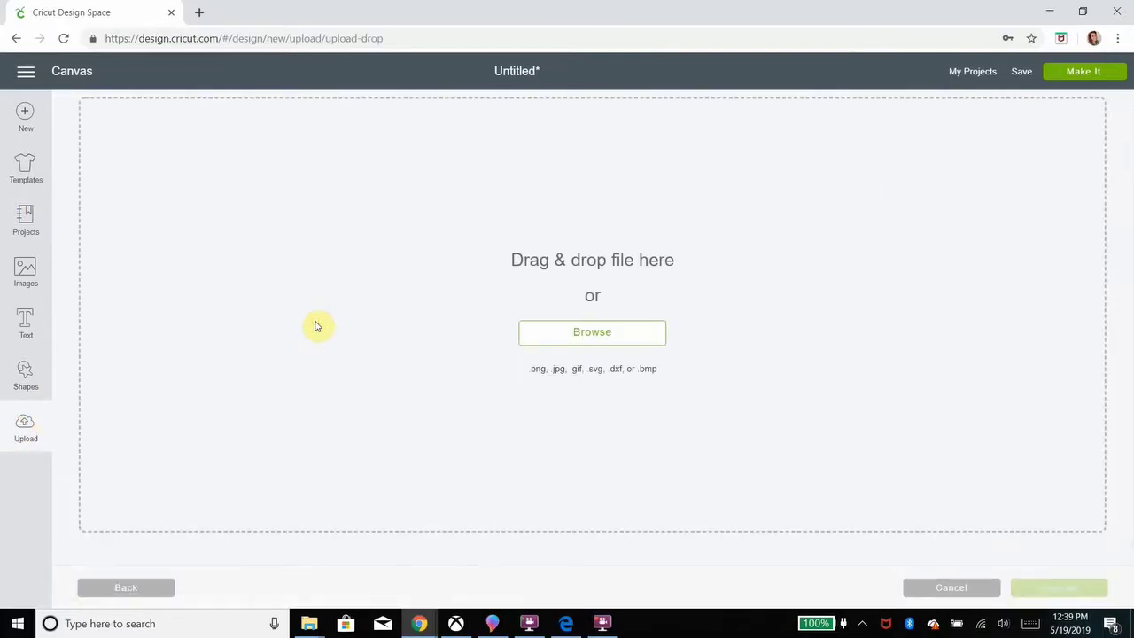
{"action": "left_click", "coordinate": [545, 330]}
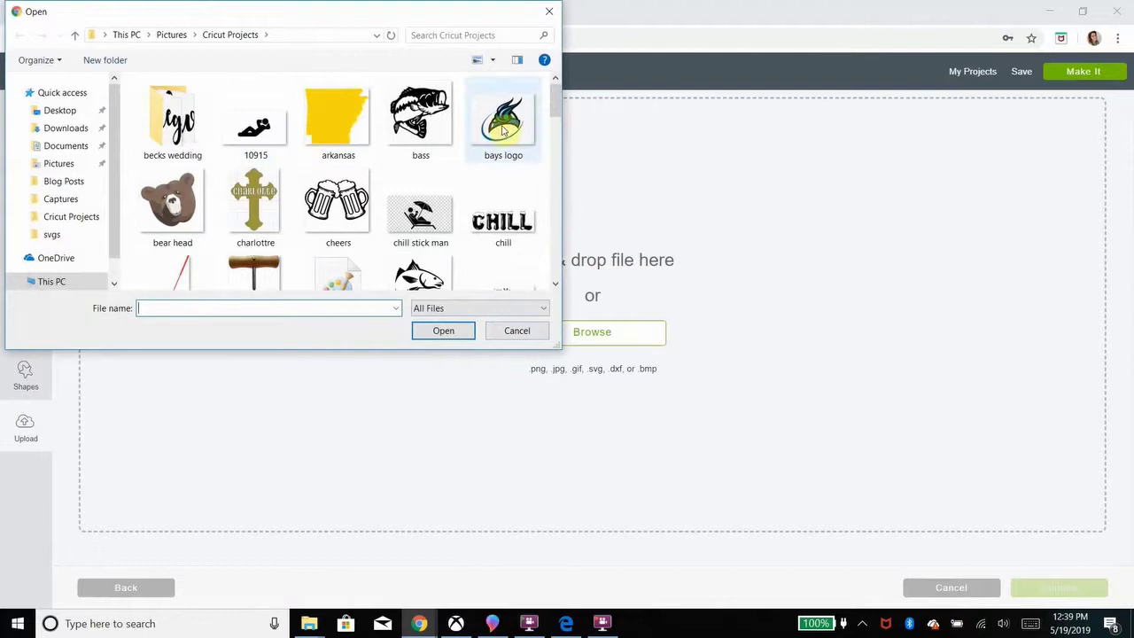
{"action": "left_click", "coordinate": [501, 120]}
{"action": "left_click", "coordinate": [443, 329]}
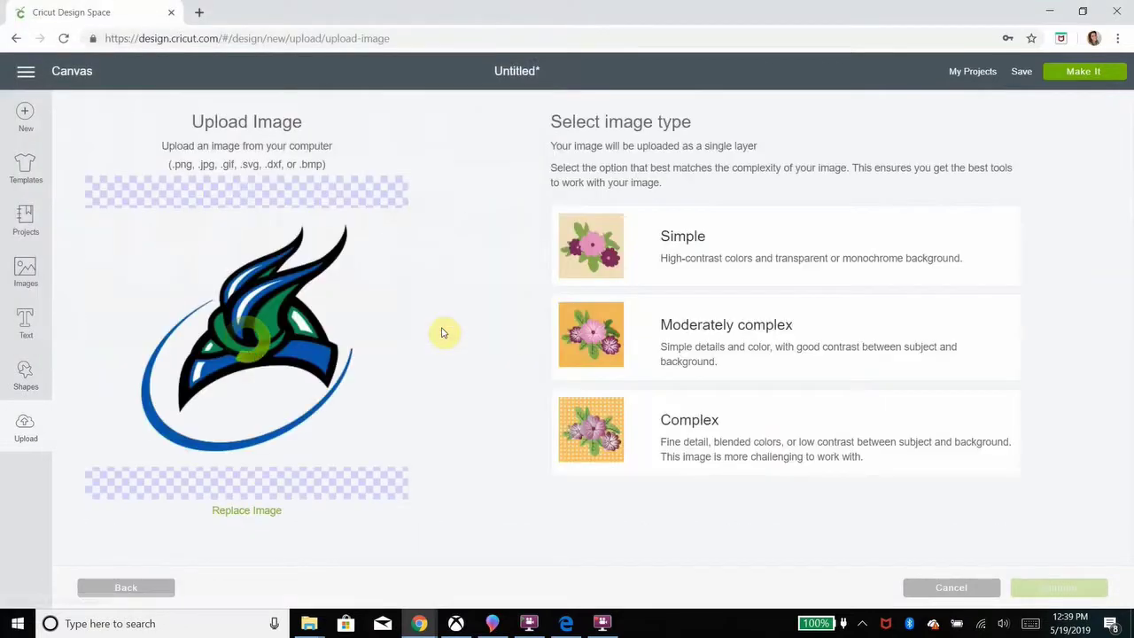
{"action": "left_click", "coordinate": [731, 447]}
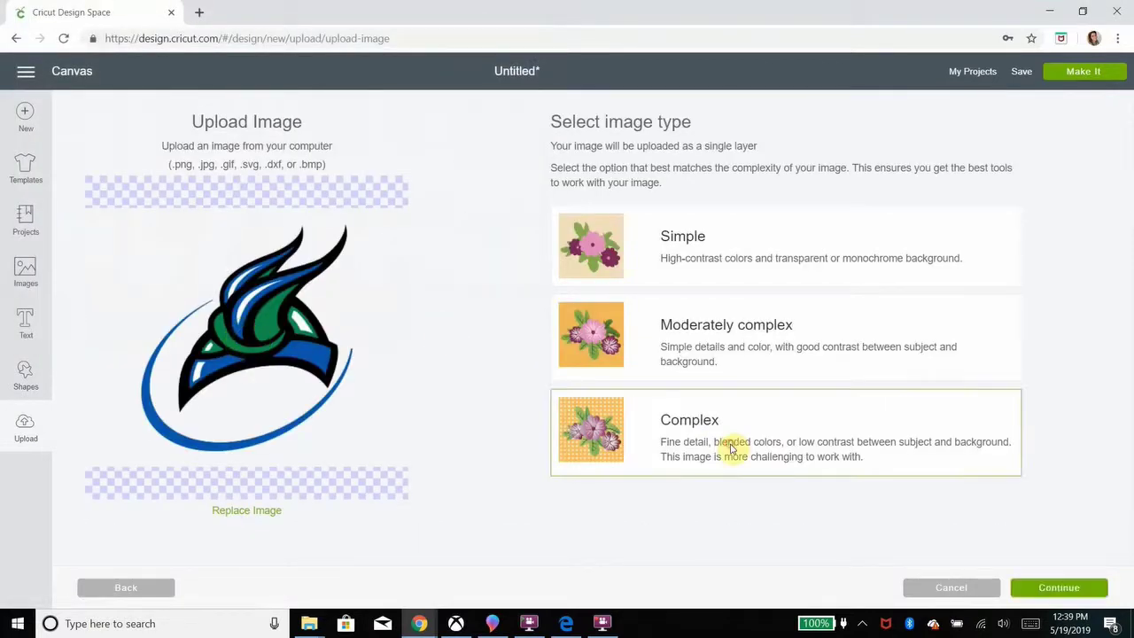
{"action": "left_click", "coordinate": [1047, 592]}
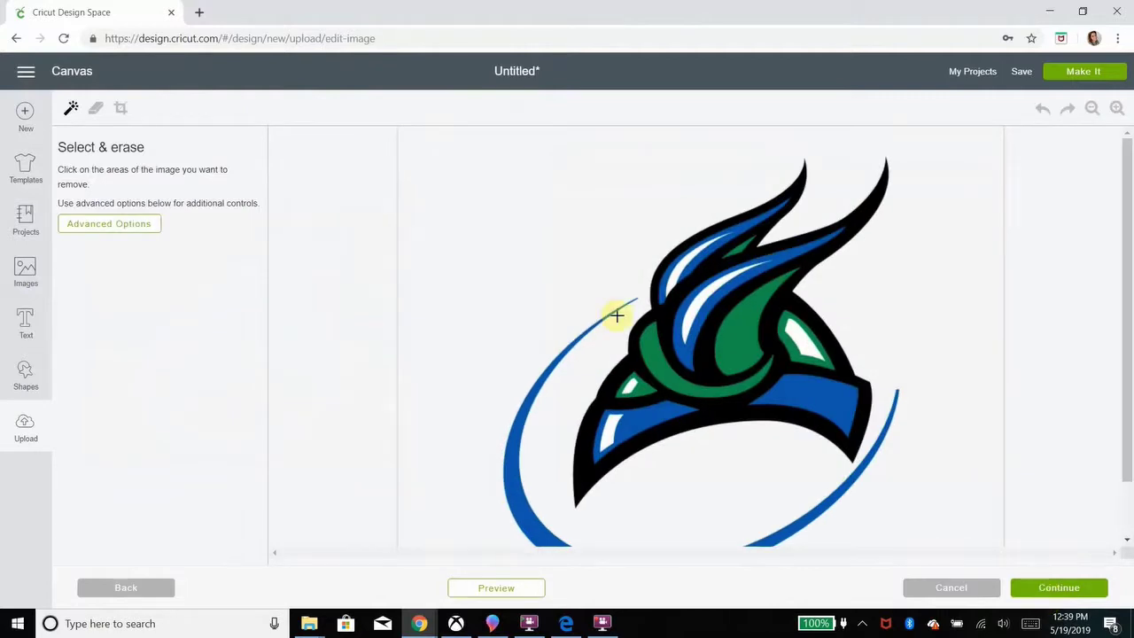
- Remove the white background and erase the blue swoosh and its leftover outline
{"action": "left_click", "coordinate": [477, 259]}
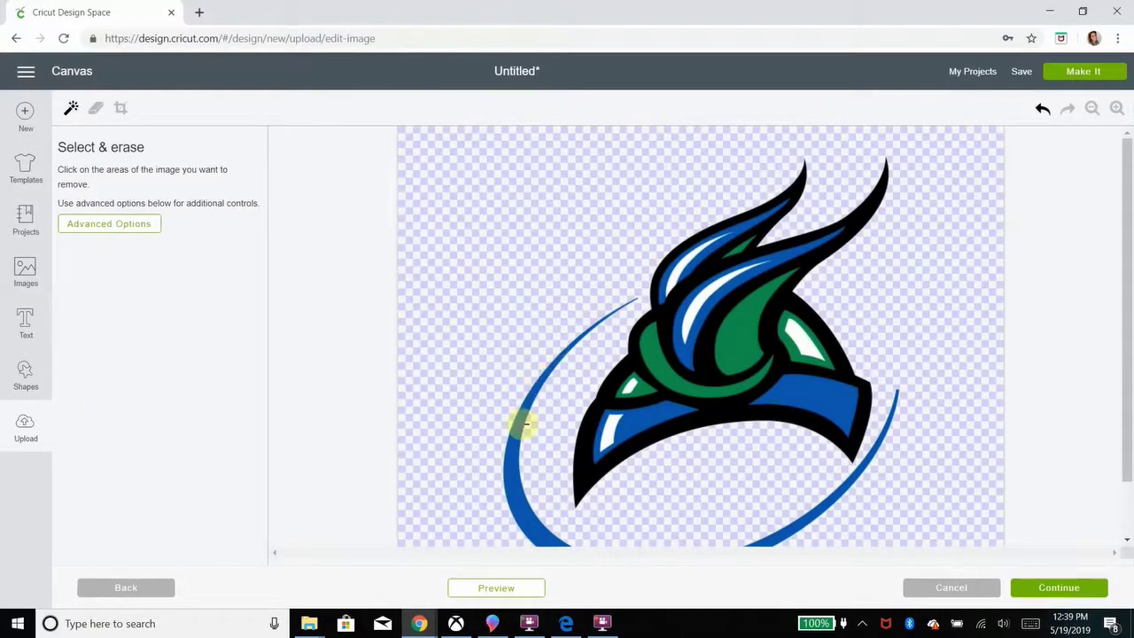
{"action": "left_click", "coordinate": [514, 431]}
{"action": "left_click", "coordinate": [96, 107]}
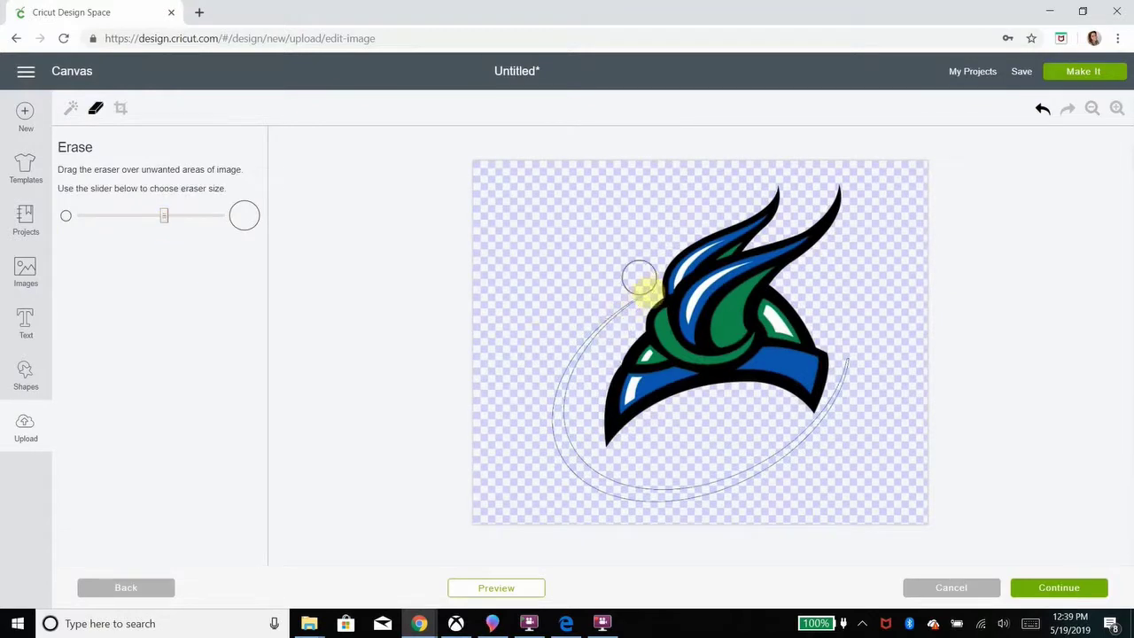
{"action": "mouse_move", "coordinate": [638, 279]}
{"action": "left_mouse_down"}
{"action": "mouse_move", "coordinate": [646, 299]}
{"action": "mouse_move", "coordinate": [587, 343]}
{"action": "mouse_move", "coordinate": [562, 382]}
{"action": "mouse_move", "coordinate": [552, 454]}
{"action": "mouse_move", "coordinate": [619, 485]}
{"action": "mouse_move", "coordinate": [696, 487]}
{"action": "mouse_move", "coordinate": [823, 437]}
{"action": "mouse_move", "coordinate": [854, 398]}
{"action": "mouse_move", "coordinate": [876, 321]}
{"action": "left_mouse_up"}
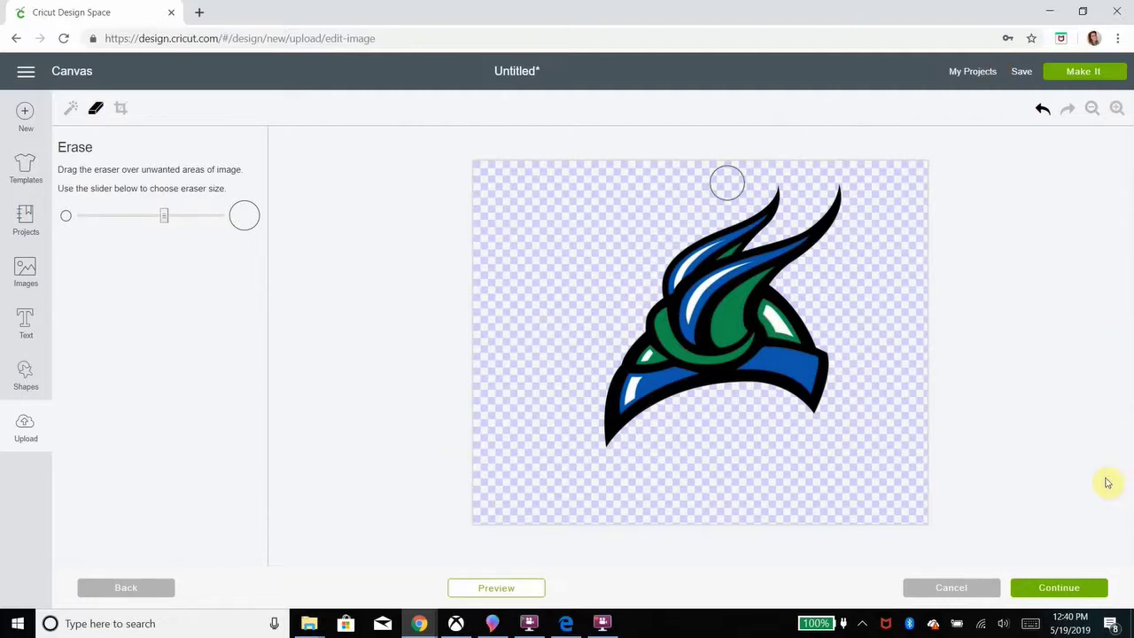
- Save the silhouette as a Cut image named 'bays logo black base'
{"action": "left_click", "coordinate": [1062, 590]}
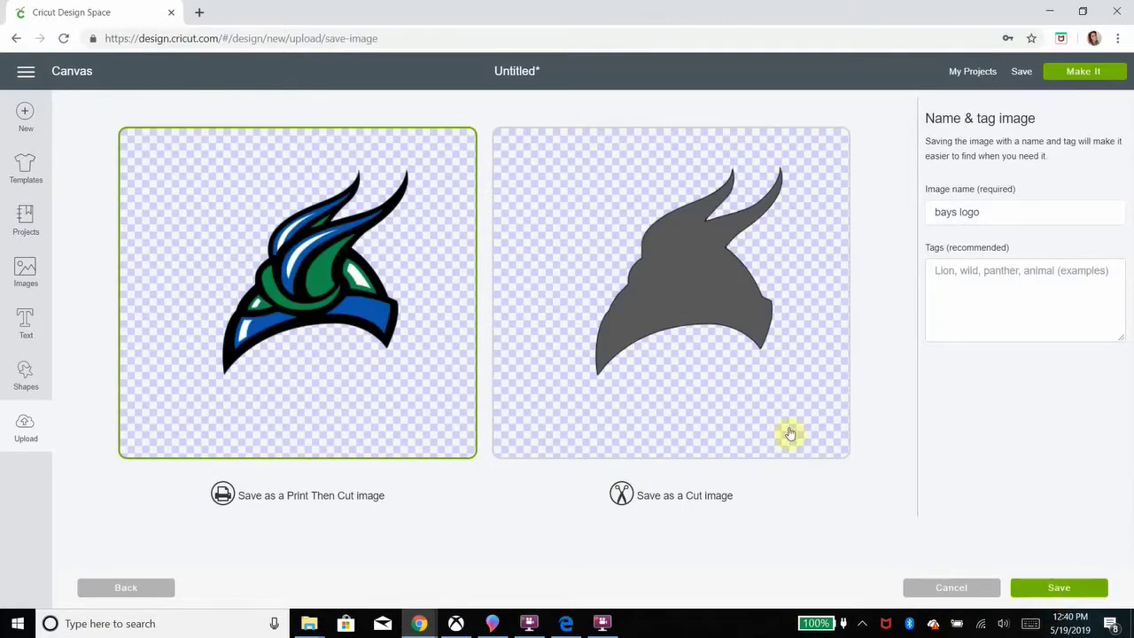
{"action": "left_click", "coordinate": [661, 393]}
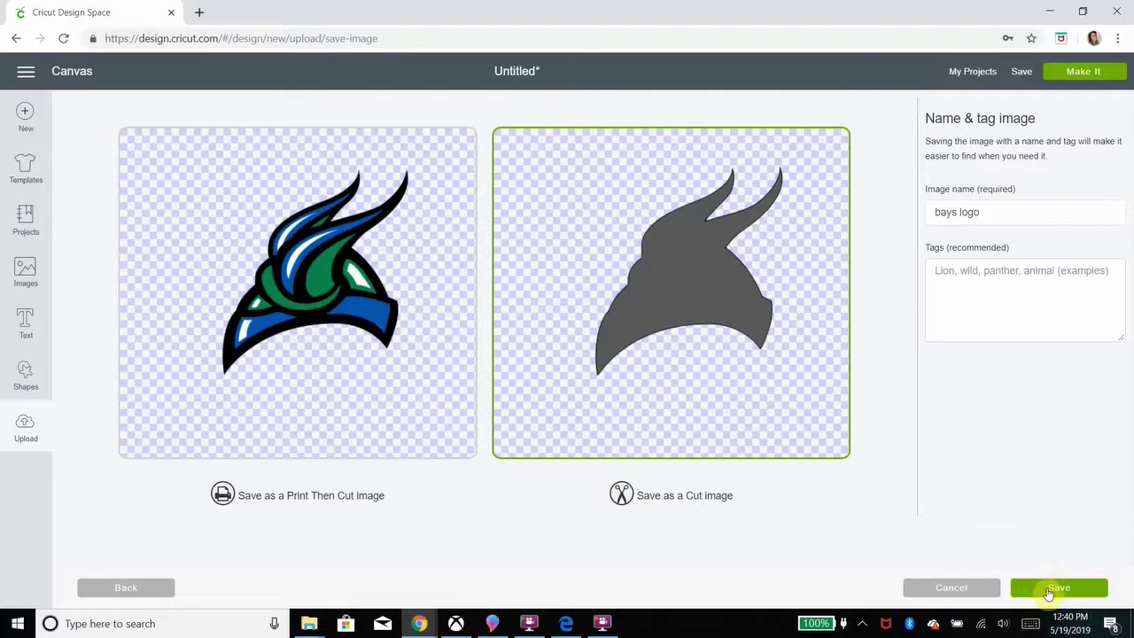
{"action": "left_click", "coordinate": [986, 221]}
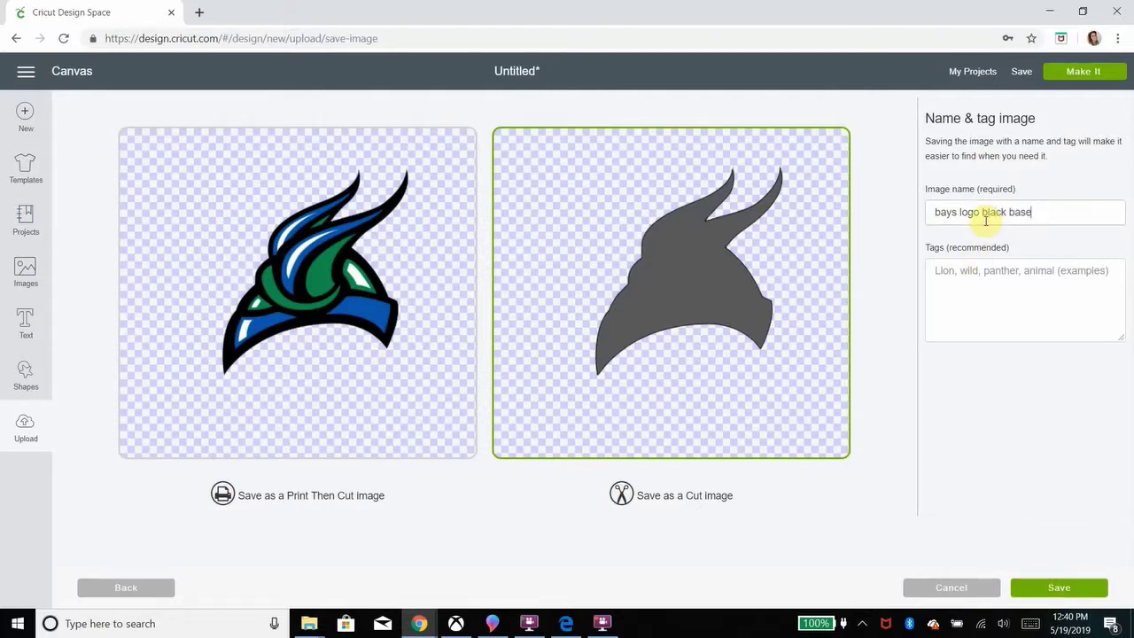
{"action": "left_click", "coordinate": [1060, 588]}
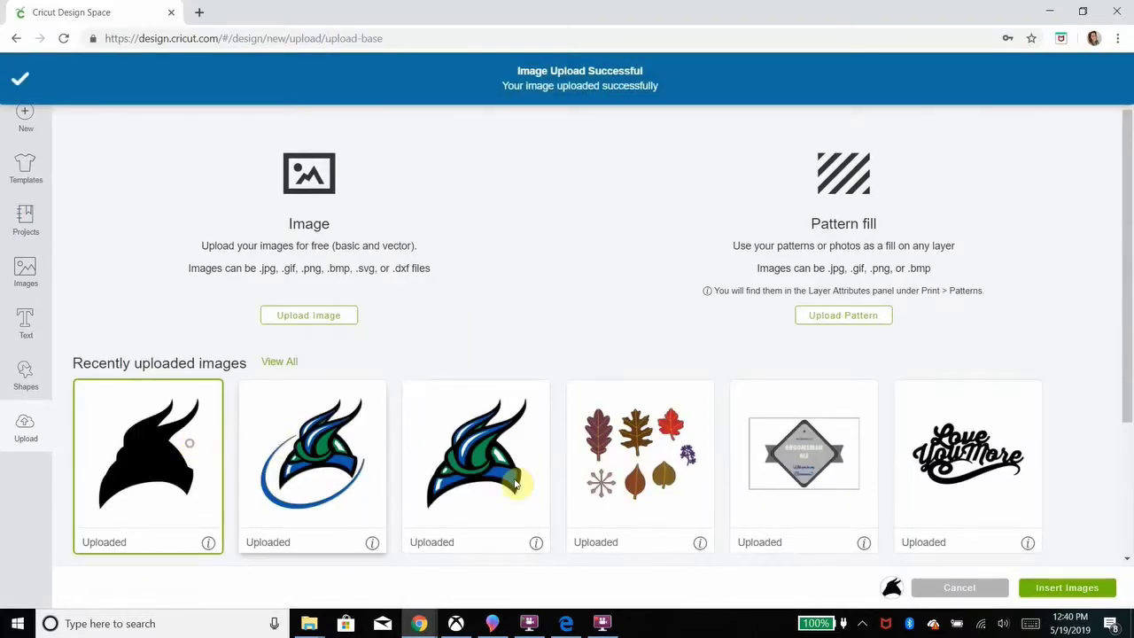
- Insert the black base beside the logo and enlarge it to 3.726 × 4.138 in
{"action": "left_click", "coordinate": [1079, 588]}
{"action": "left_click_drag", "start_coordinate": [316, 405], "coordinate": [670, 280]}
{"action": "left_click_drag", "start_coordinate": [749, 360], "coordinate": [786, 406]}
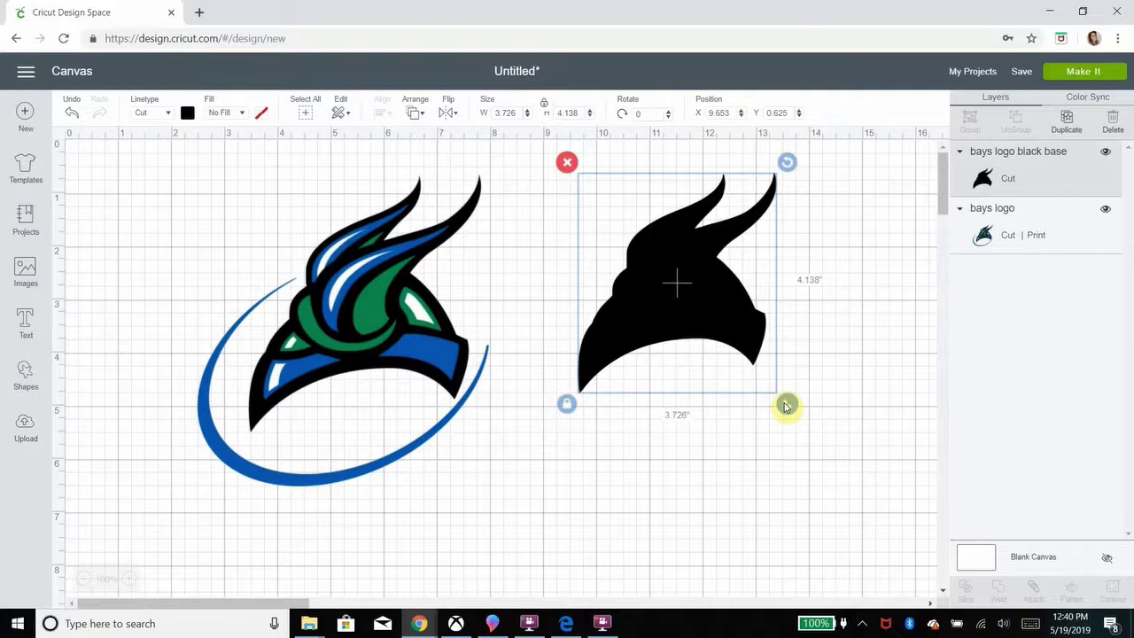
{"action": "left_click", "coordinate": [497, 287]}
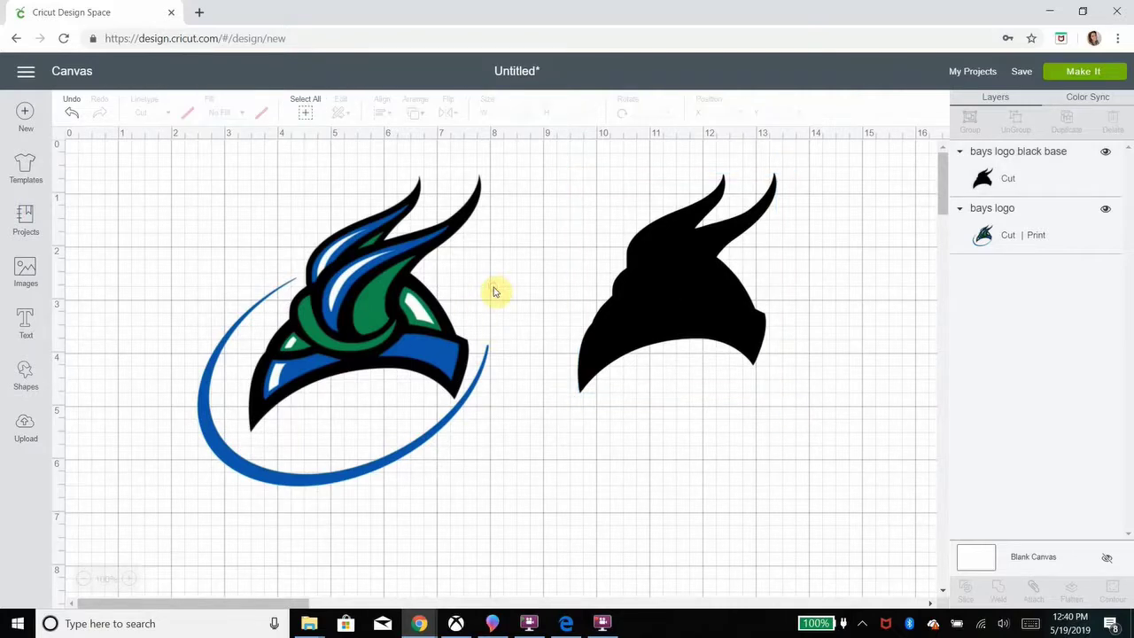
- Upload the bays logo a third time as a Complex image and reach Select & erase
{"action": "left_click", "coordinate": [26, 424]}
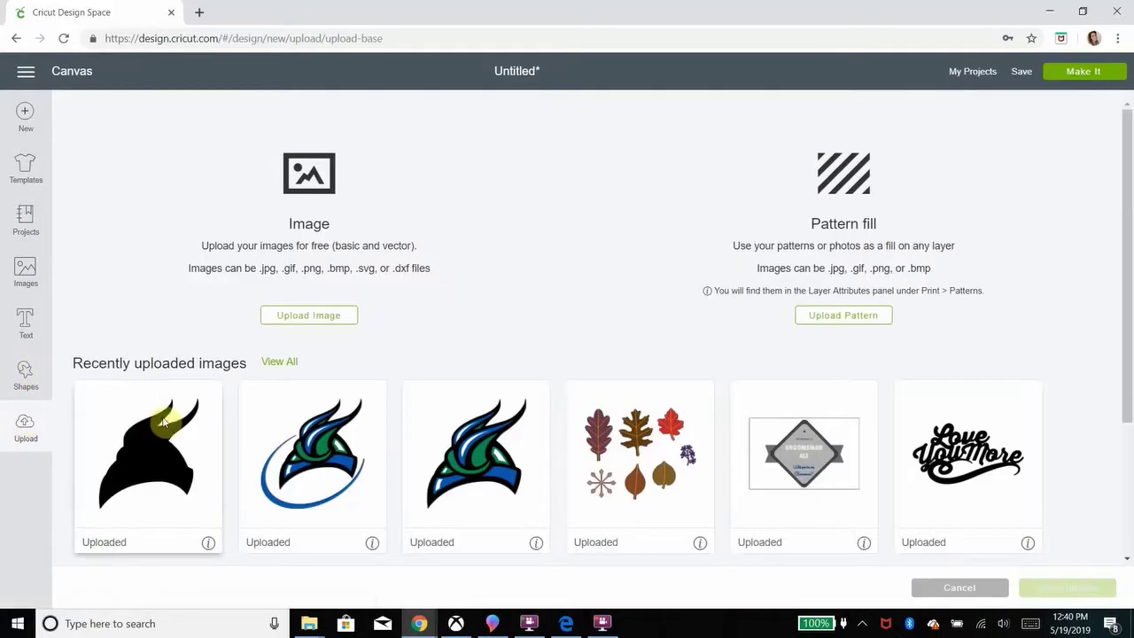
{"action": "left_click", "coordinate": [145, 471]}
{"action": "left_click", "coordinate": [161, 428]}
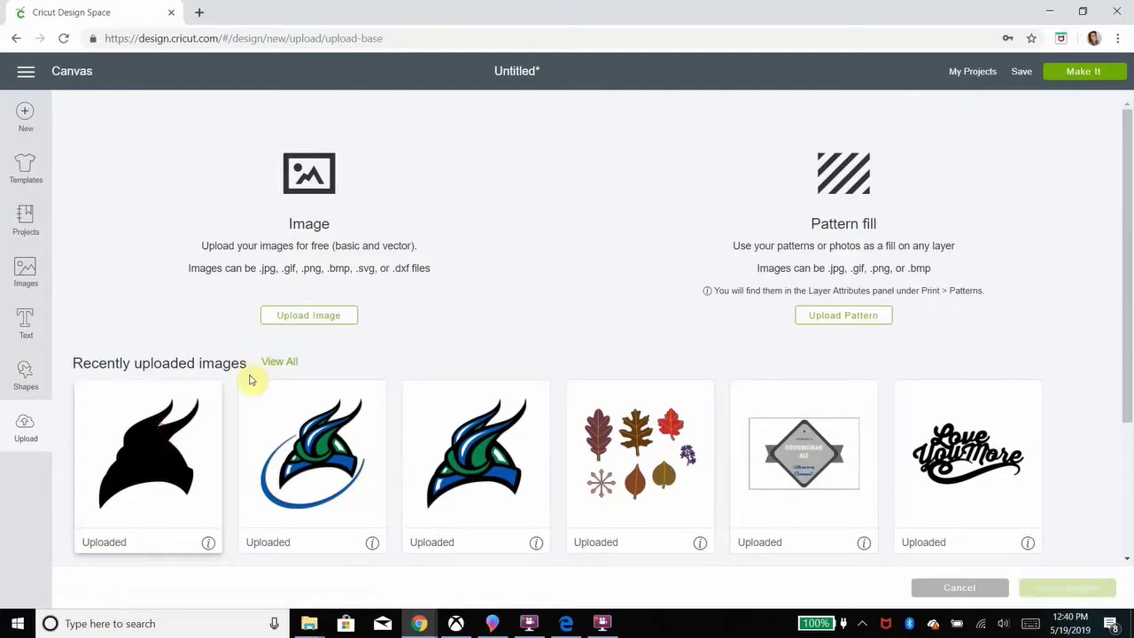
{"action": "left_click", "coordinate": [302, 317]}
{"action": "left_click", "coordinate": [608, 324]}
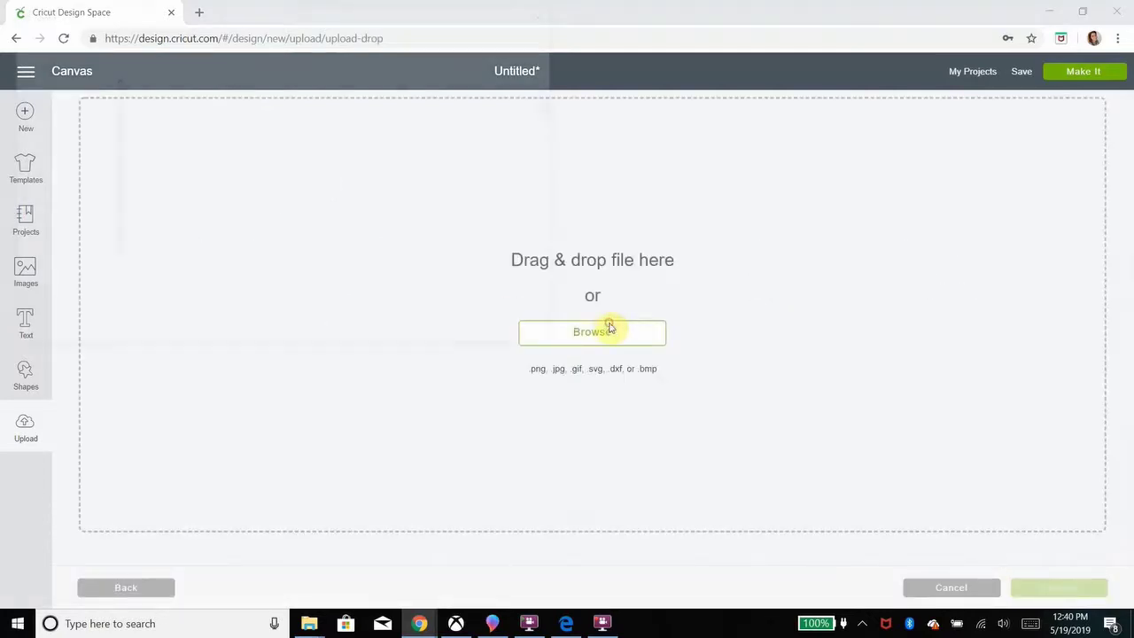
{"action": "left_click", "coordinate": [480, 139]}
{"action": "left_click", "coordinate": [443, 331]}
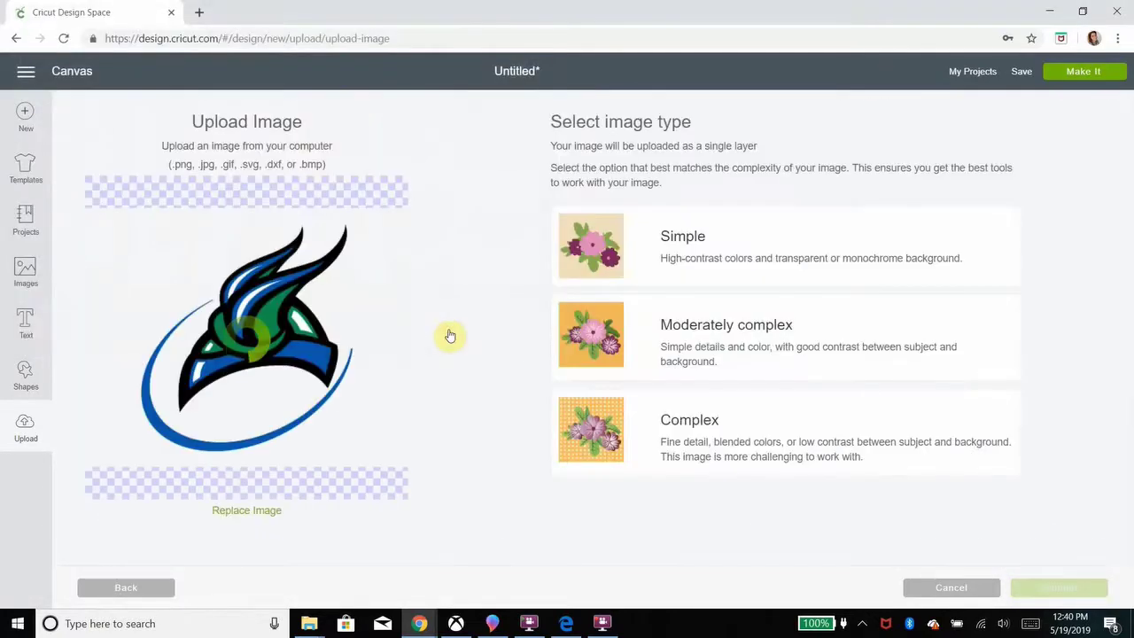
{"action": "left_click", "coordinate": [671, 461]}
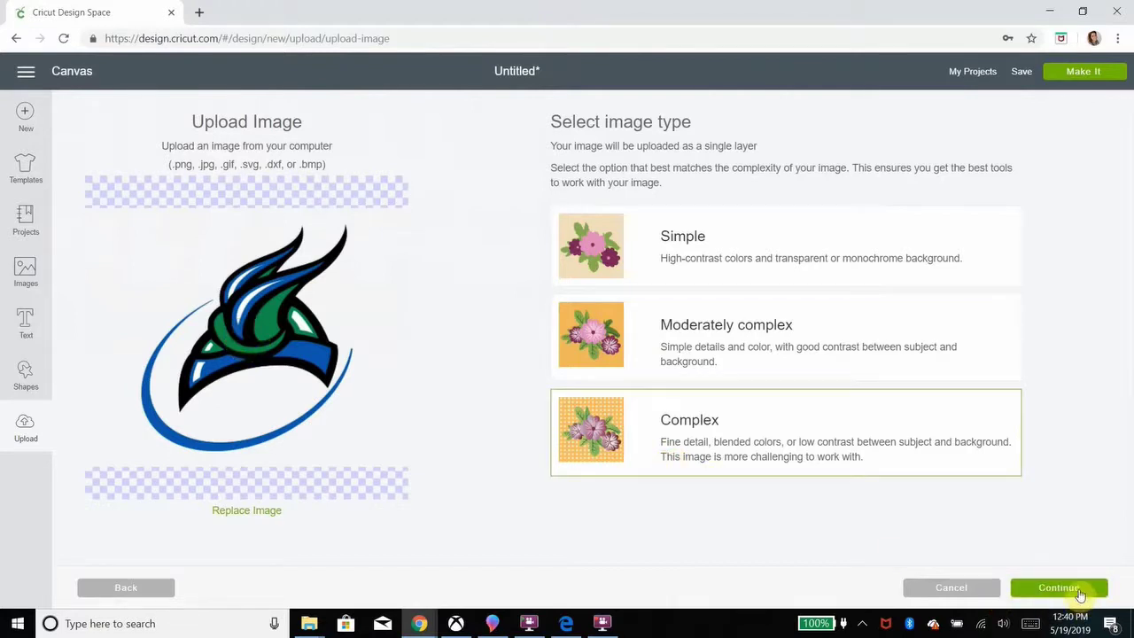
{"action": "left_click", "coordinate": [1077, 589]}
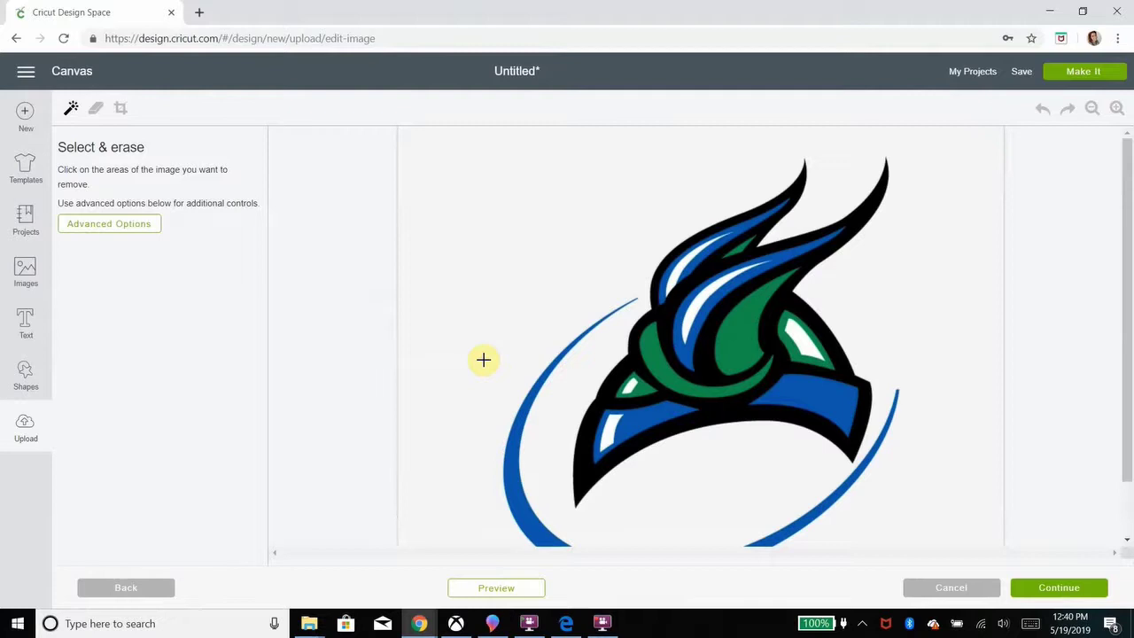
- Erase the background, black outline, three green shapes and white inside the left blue shape
{"action": "left_click", "coordinate": [478, 264]}
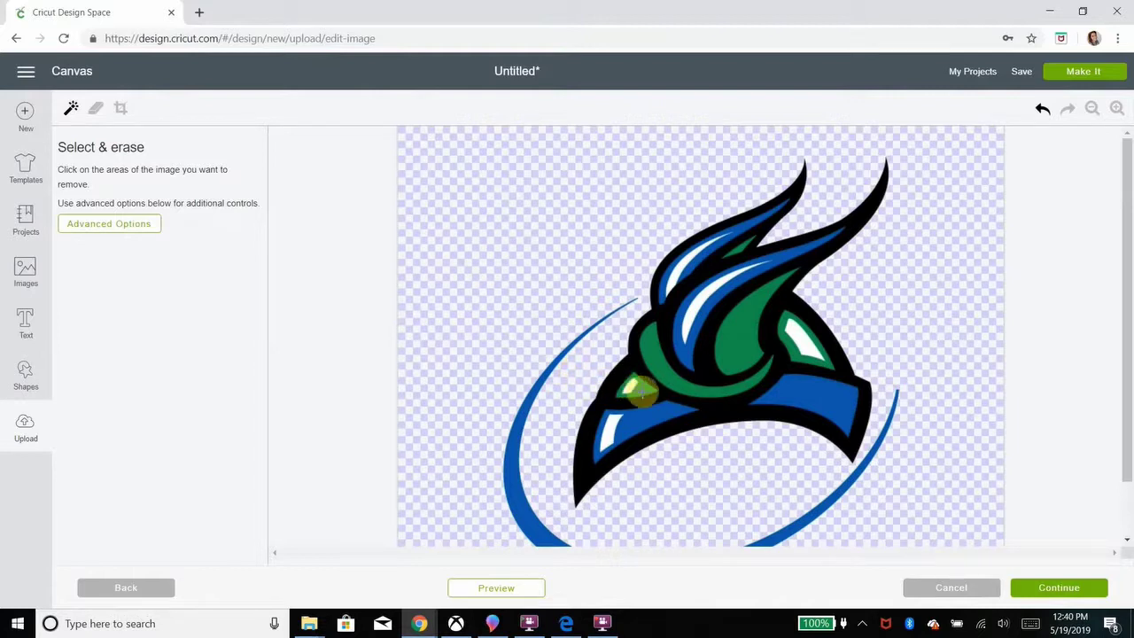
{"action": "left_click", "coordinate": [721, 415]}
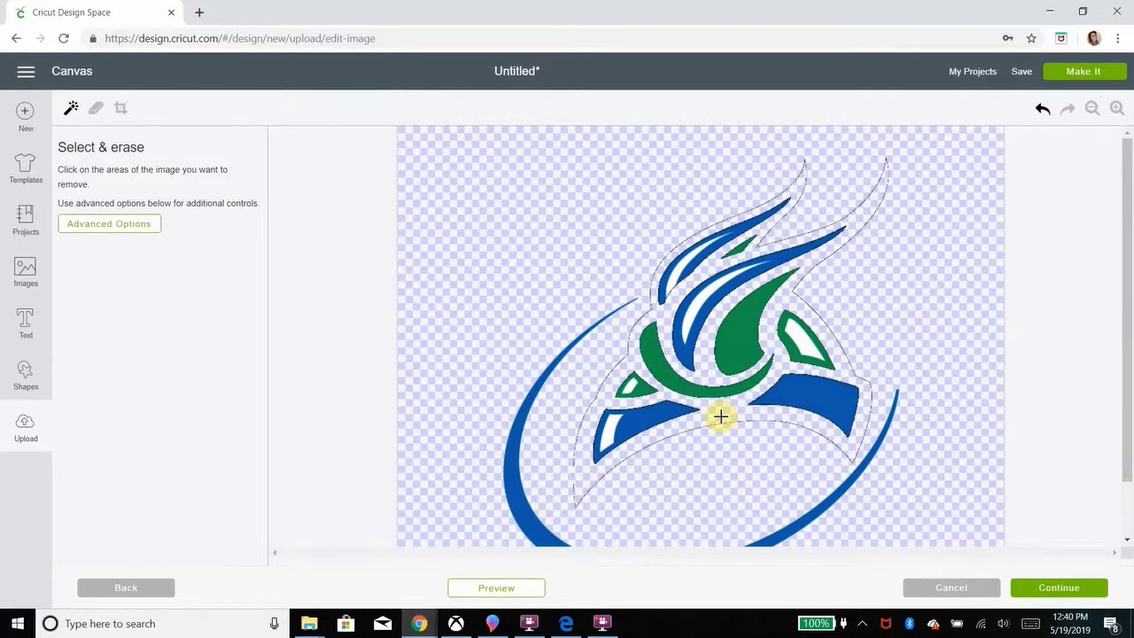
{"action": "left_click", "coordinate": [650, 353]}
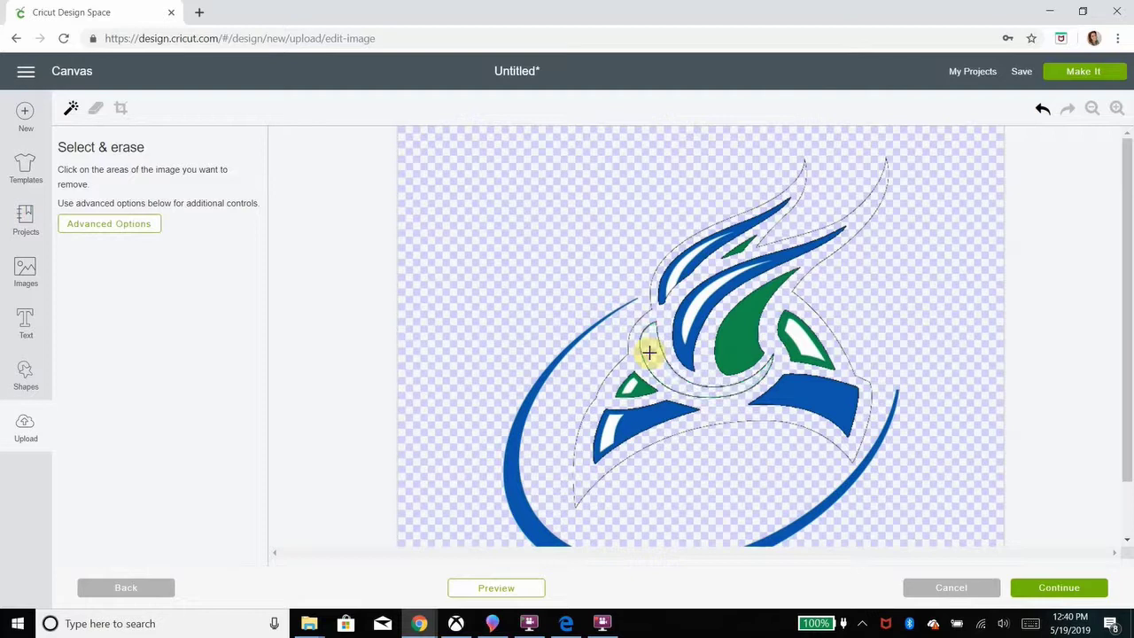
{"action": "left_click", "coordinate": [735, 337]}
{"action": "left_click", "coordinate": [799, 358]}
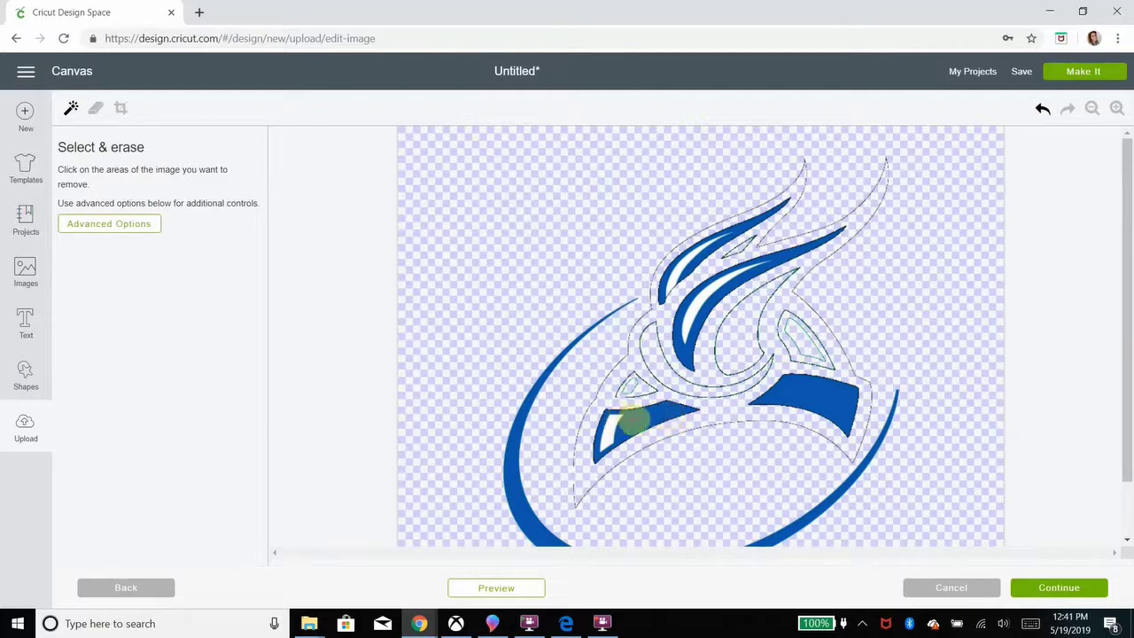
{"action": "left_click", "coordinate": [612, 422]}
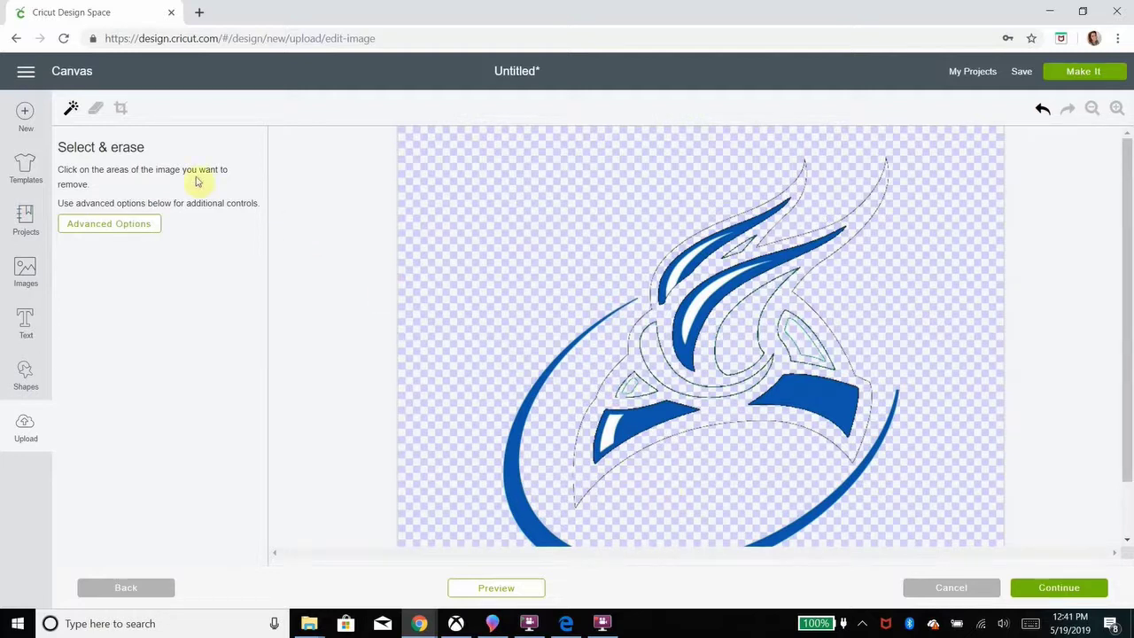
{"action": "left_click", "coordinate": [96, 108]}
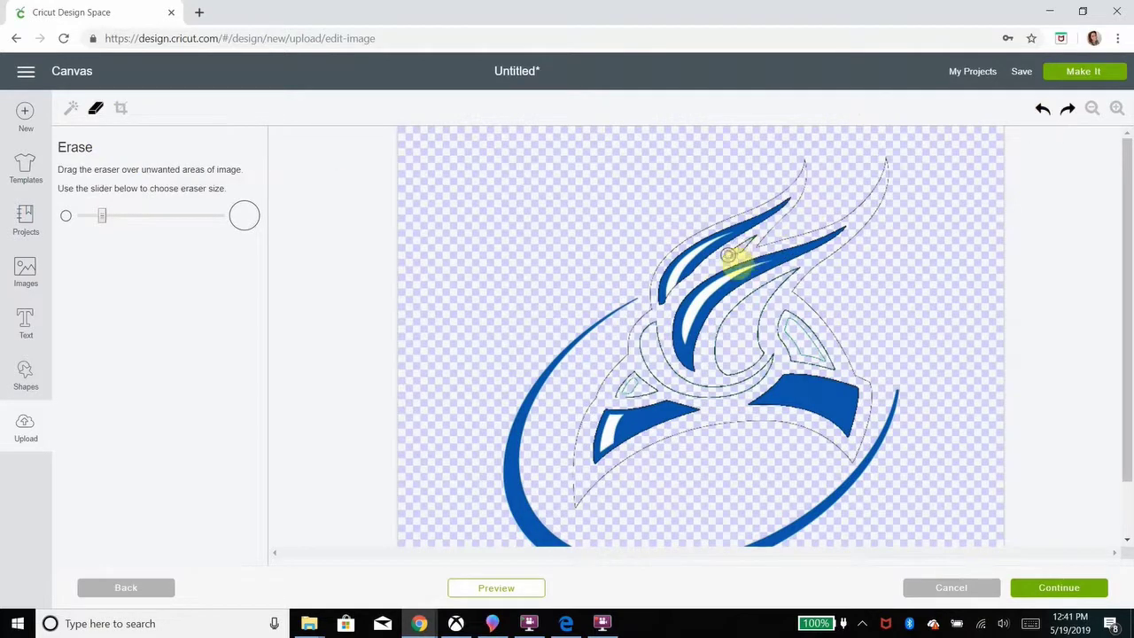
- Erase leftover outline traces around the flames, ornament and right arc, then continue
{"action": "mouse_move", "coordinate": [728, 255]}
{"action": "left_mouse_down"}
{"action": "mouse_move", "coordinate": [784, 225]}
{"action": "mouse_move", "coordinate": [778, 233]}
{"action": "mouse_move", "coordinate": [807, 229]}
{"action": "mouse_move", "coordinate": [894, 185]}
{"action": "left_mouse_up"}
{"action": "left_click_drag", "start_coordinate": [102, 215], "coordinate": [132, 215]}
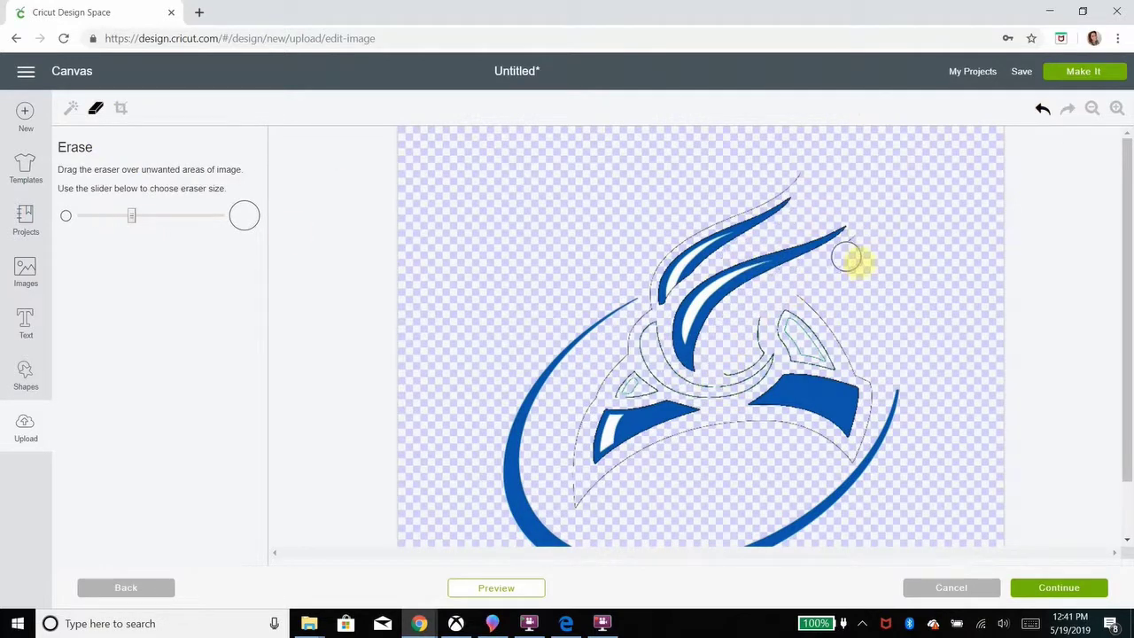
{"action": "mouse_move", "coordinate": [846, 257]}
{"action": "left_mouse_down"}
{"action": "mouse_move", "coordinate": [750, 361]}
{"action": "mouse_move", "coordinate": [822, 315]}
{"action": "mouse_move", "coordinate": [714, 376]}
{"action": "mouse_move", "coordinate": [647, 352]}
{"action": "mouse_move", "coordinate": [599, 376]}
{"action": "mouse_move", "coordinate": [729, 387]}
{"action": "mouse_move", "coordinate": [570, 407]}
{"action": "mouse_move", "coordinate": [588, 494]}
{"action": "mouse_move", "coordinate": [621, 472]}
{"action": "mouse_move", "coordinate": [771, 428]}
{"action": "mouse_move", "coordinate": [842, 456]}
{"action": "mouse_move", "coordinate": [782, 181]}
{"action": "mouse_move", "coordinate": [654, 249]}
{"action": "left_mouse_up"}
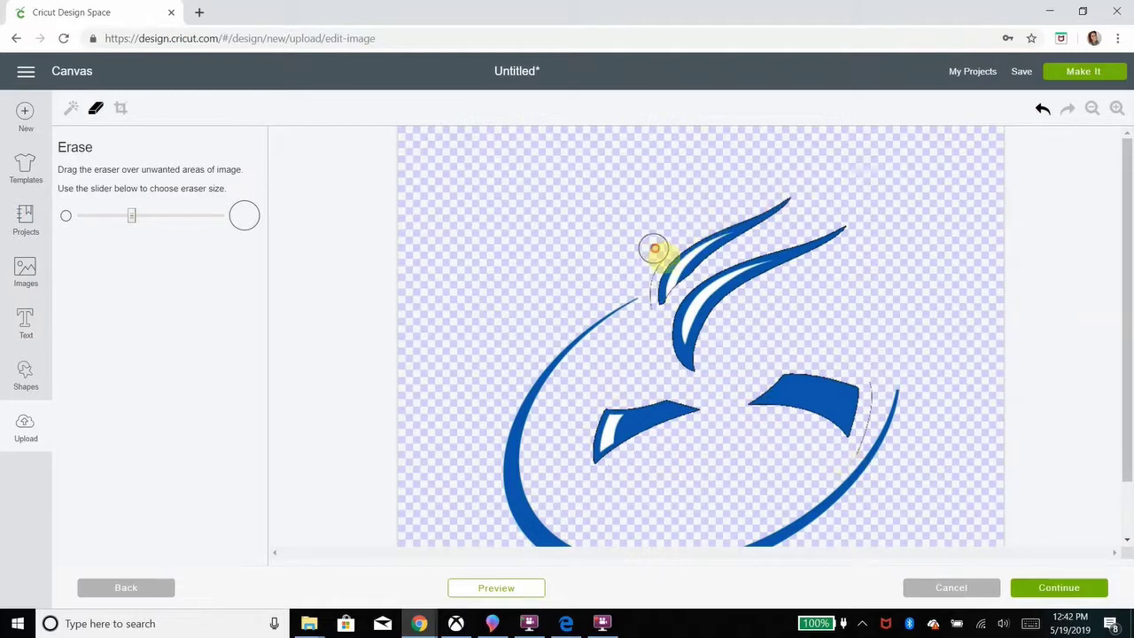
{"action": "left_click_drag", "start_coordinate": [131, 215], "coordinate": [89, 215]}
{"action": "left_click", "coordinate": [1043, 108]}
{"action": "left_click_drag", "start_coordinate": [653, 303], "coordinate": [664, 264]}
{"action": "left_click_drag", "start_coordinate": [863, 465], "coordinate": [866, 434]}
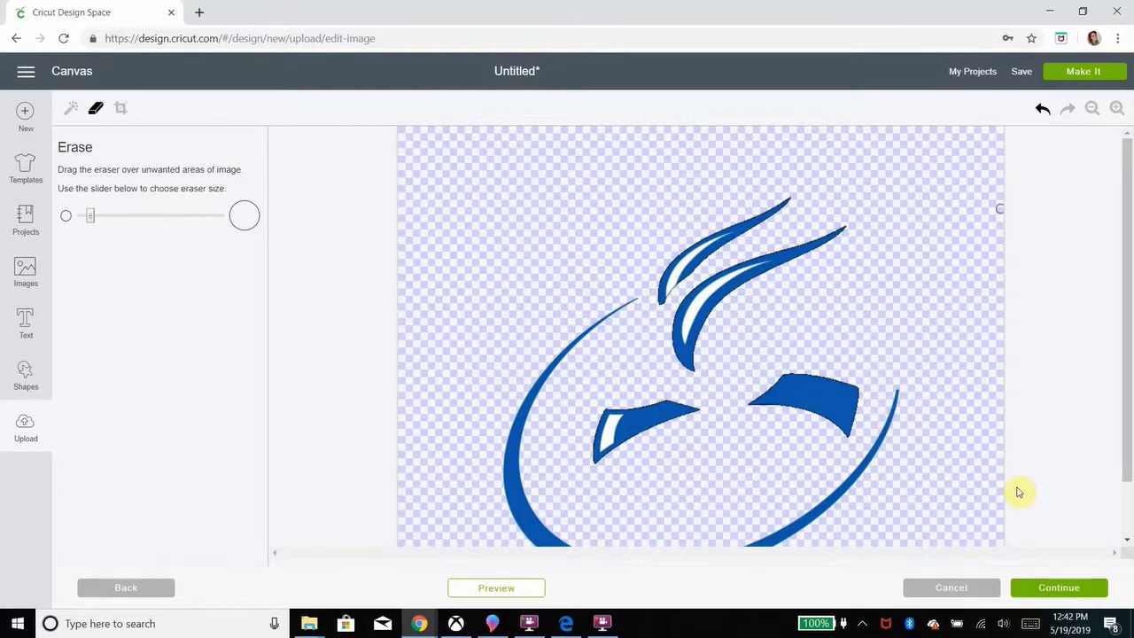
{"action": "left_click", "coordinate": [1048, 589]}
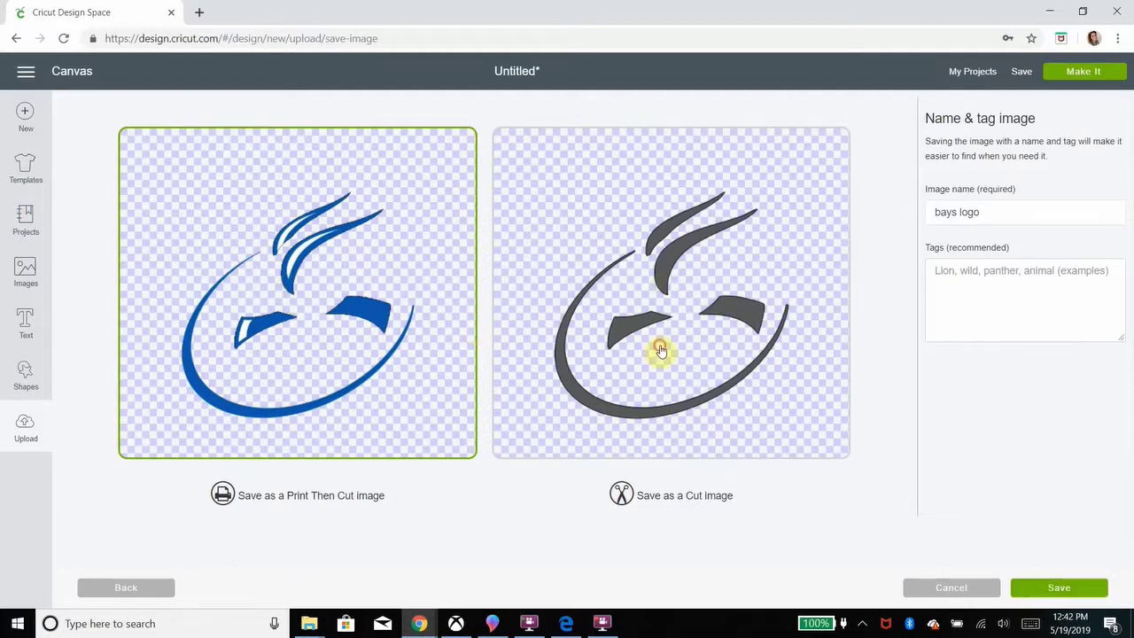
- Save the blue-only image as a Cut image named 'bays logo blue'
{"action": "left_click", "coordinate": [660, 351]}
{"action": "left_click", "coordinate": [1005, 211]}
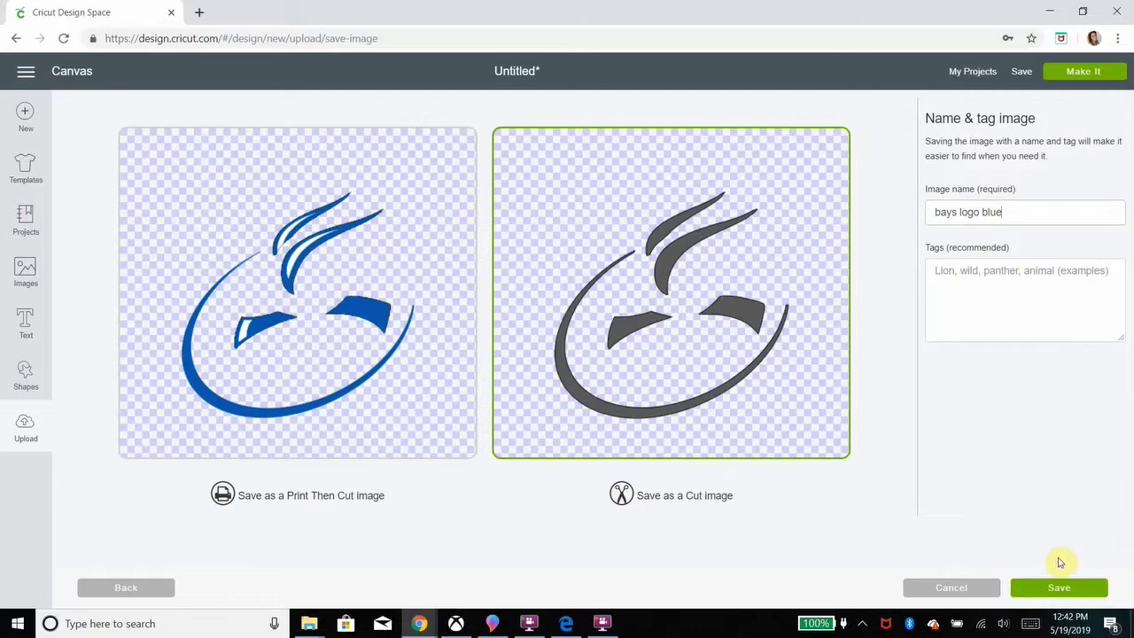
{"action": "left_click", "coordinate": [1055, 588]}
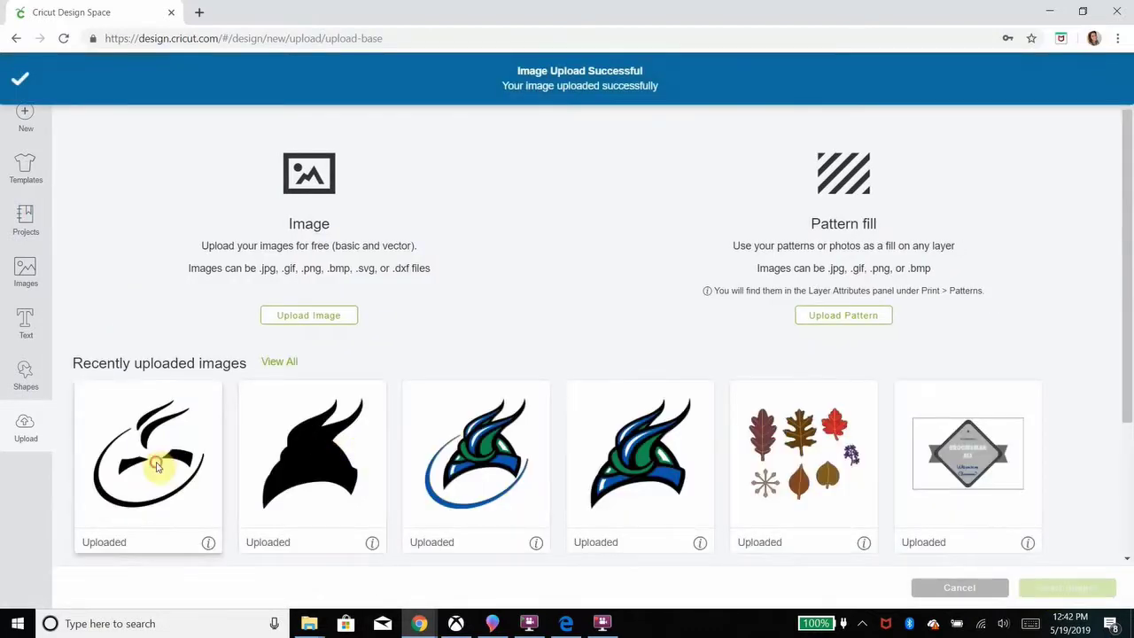
- Insert the 'bays logo blue' layer and align its blue ring over the black base
{"action": "left_click", "coordinate": [1086, 588]}
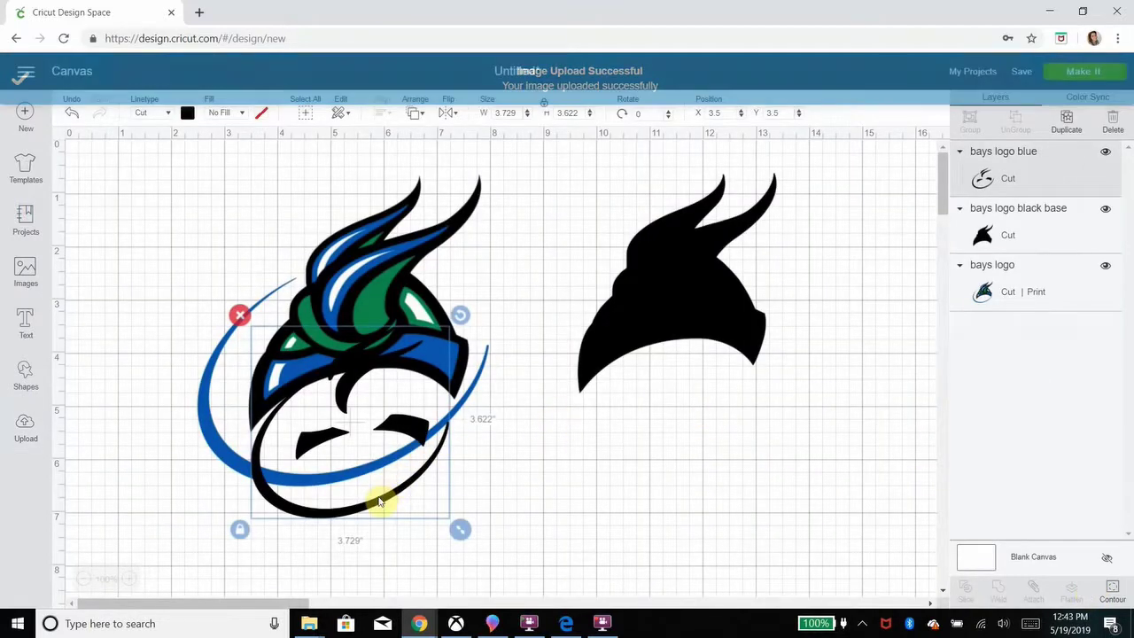
{"action": "left_click_drag", "start_coordinate": [381, 499], "coordinate": [562, 563]}
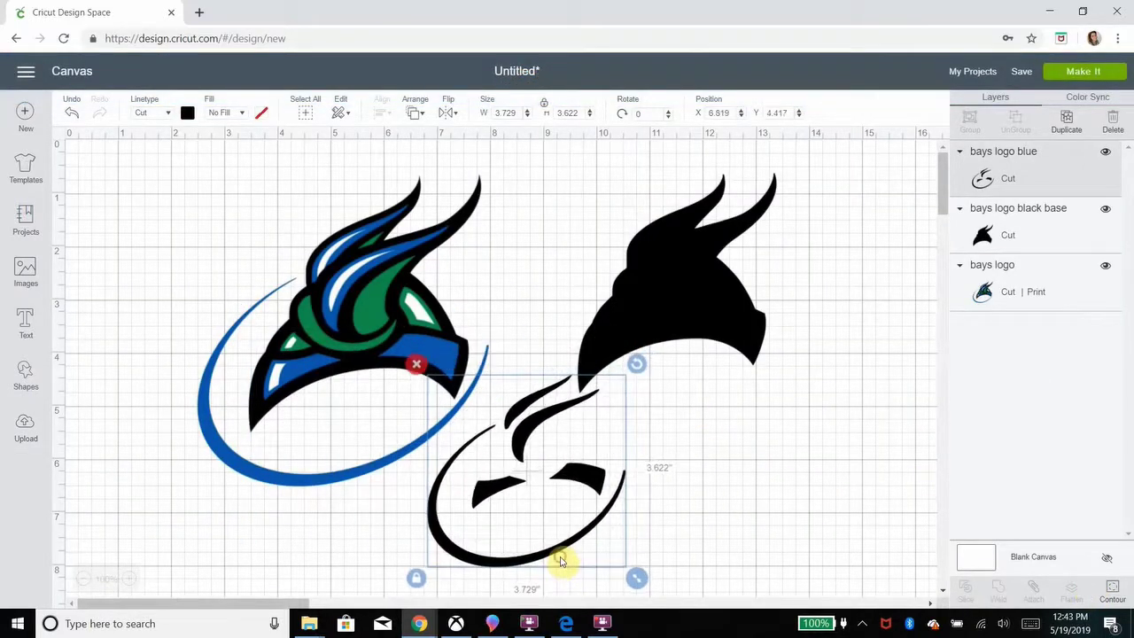
{"action": "left_click", "coordinate": [188, 113]}
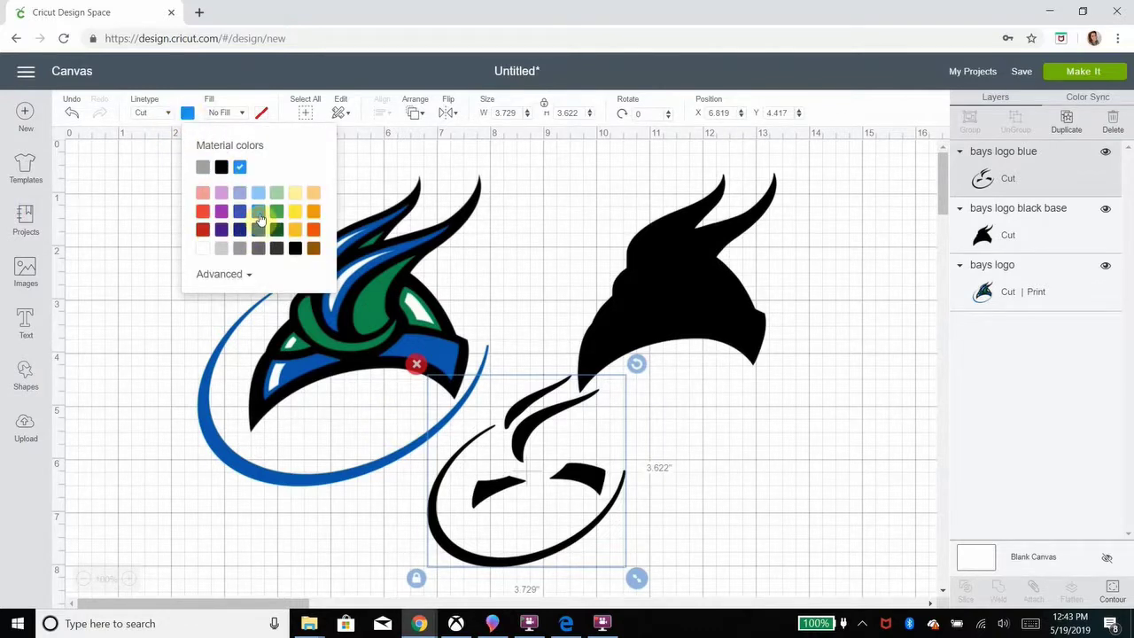
{"action": "left_click_drag", "start_coordinate": [448, 529], "coordinate": [580, 359]}
{"action": "left_click", "coordinate": [587, 477]}
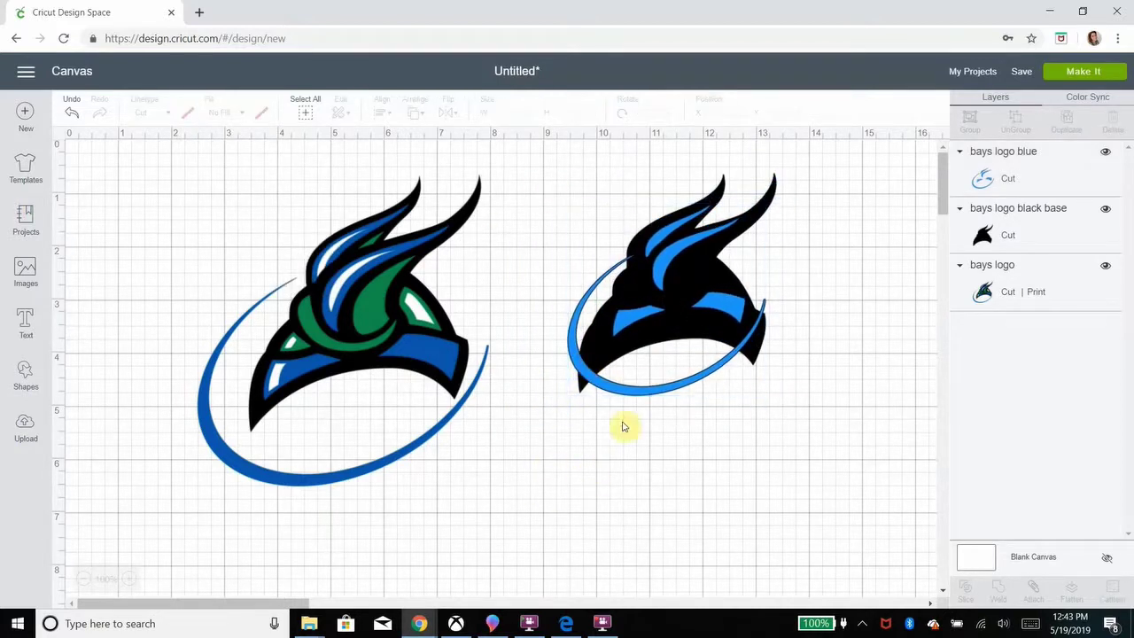
{"action": "left_click_drag", "start_coordinate": [615, 384], "coordinate": [594, 411]}
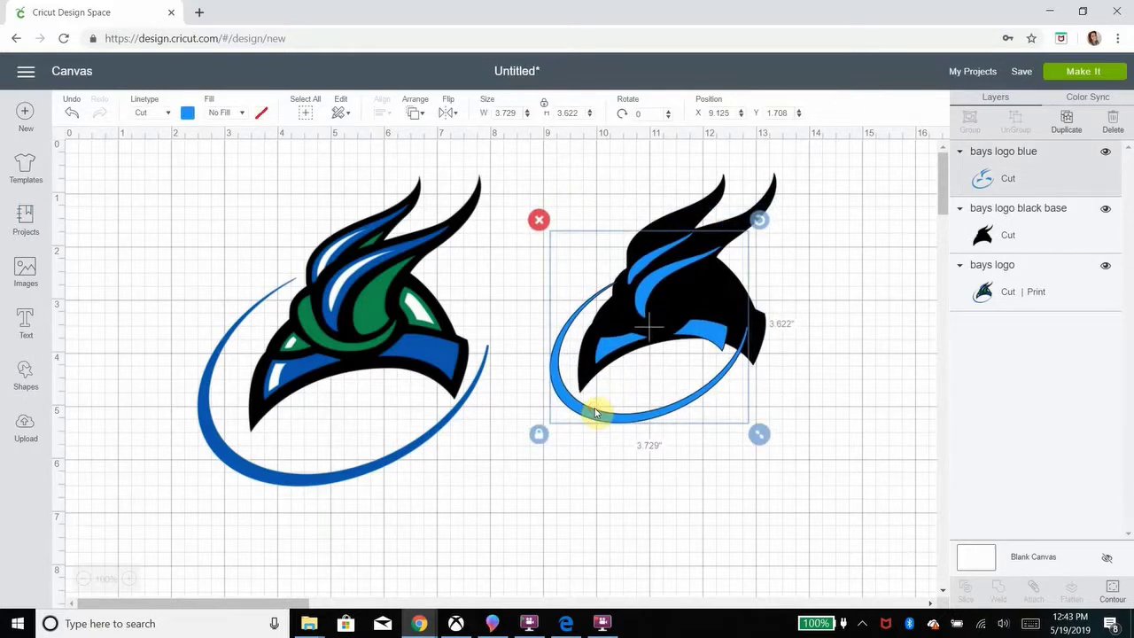
{"action": "left_click", "coordinate": [550, 471]}
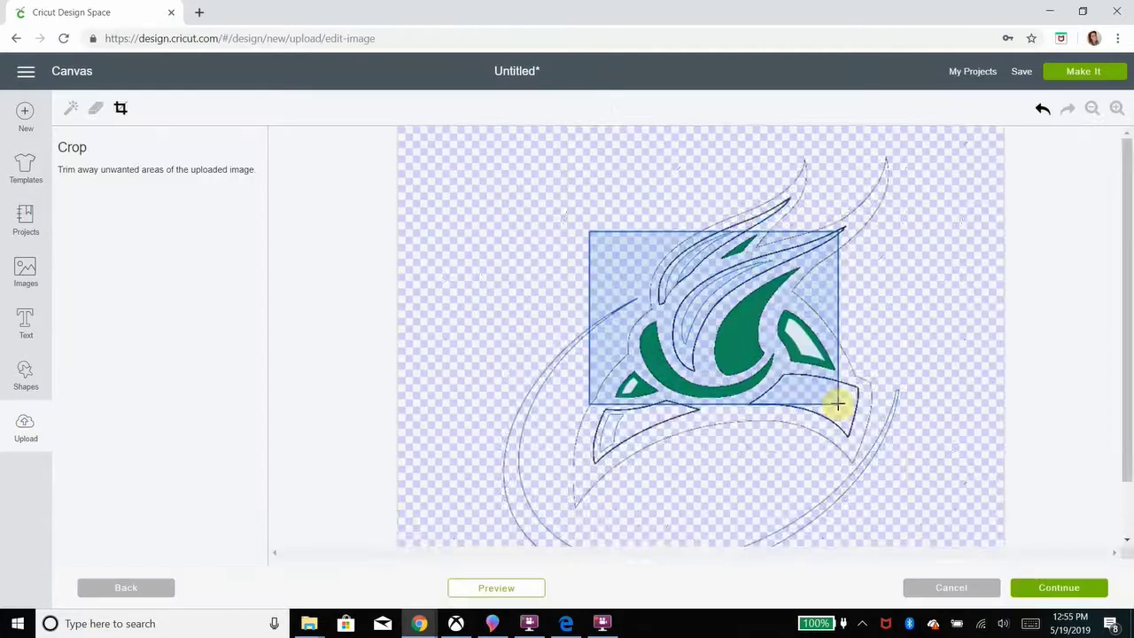
- Erase the stray outline marks around the green pieces, shrinking the eraser for finer cleanup
{"action": "left_click", "coordinate": [96, 108]}
{"action": "left_click_drag", "start_coordinate": [101, 215], "coordinate": [196, 216]}
{"action": "mouse_move", "coordinate": [681, 284]}
{"action": "left_mouse_down"}
{"action": "mouse_move", "coordinate": [665, 321]}
{"action": "mouse_move", "coordinate": [815, 289]}
{"action": "mouse_move", "coordinate": [816, 437]}
{"action": "left_mouse_up"}
{"action": "left_click_drag", "start_coordinate": [197, 215], "coordinate": [162, 215]}
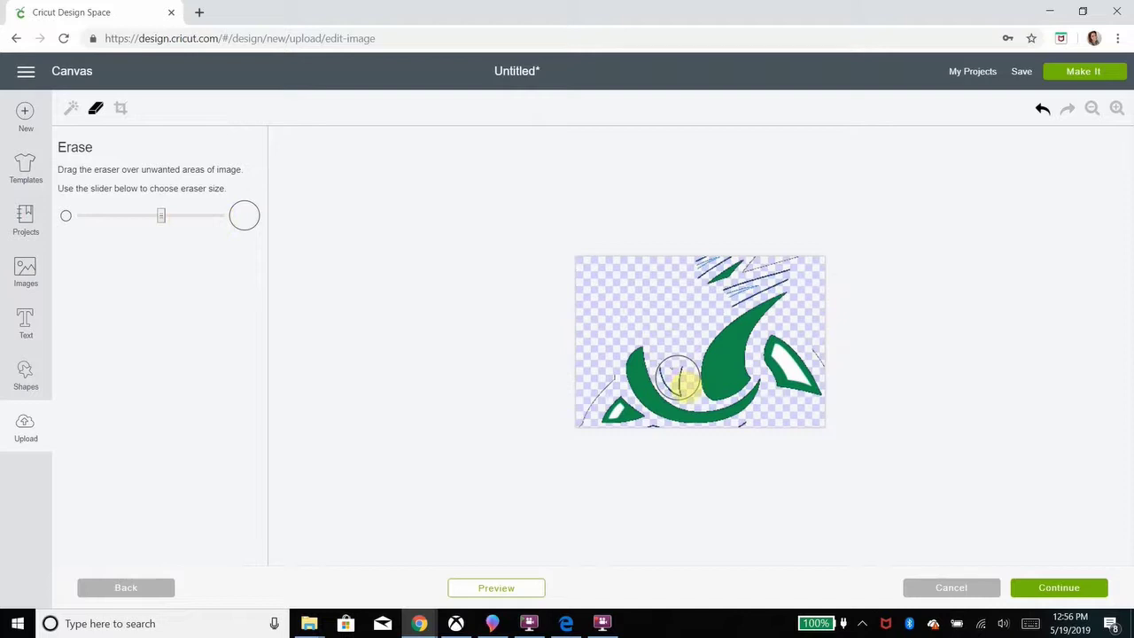
{"action": "mouse_move", "coordinate": [603, 381]}
{"action": "left_mouse_down"}
{"action": "mouse_move", "coordinate": [773, 274]}
{"action": "mouse_move", "coordinate": [820, 319]}
{"action": "left_mouse_up"}
{"action": "left_click_drag", "start_coordinate": [161, 215], "coordinate": [120, 216]}
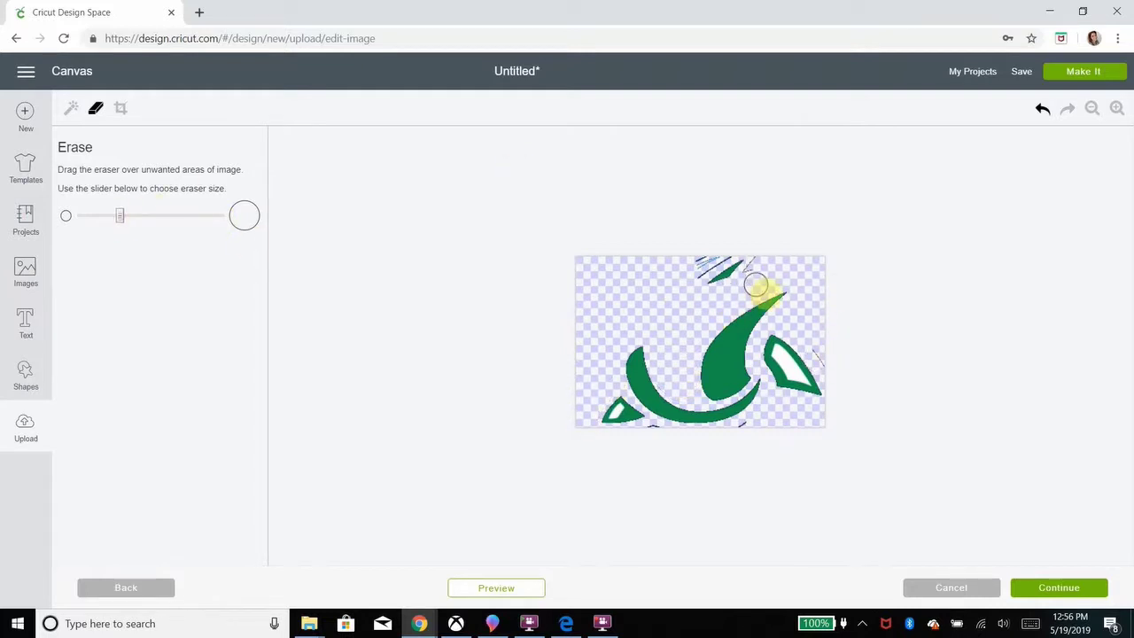
{"action": "mouse_move", "coordinate": [760, 284]}
{"action": "left_mouse_down"}
{"action": "mouse_move", "coordinate": [720, 269]}
{"action": "mouse_move", "coordinate": [761, 460]}
{"action": "mouse_move", "coordinate": [834, 369]}
{"action": "mouse_move", "coordinate": [633, 405]}
{"action": "left_mouse_up"}
{"action": "left_click_drag", "start_coordinate": [120, 216], "coordinate": [95, 216]}
{"action": "left_click_drag", "start_coordinate": [643, 426], "coordinate": [653, 431]}
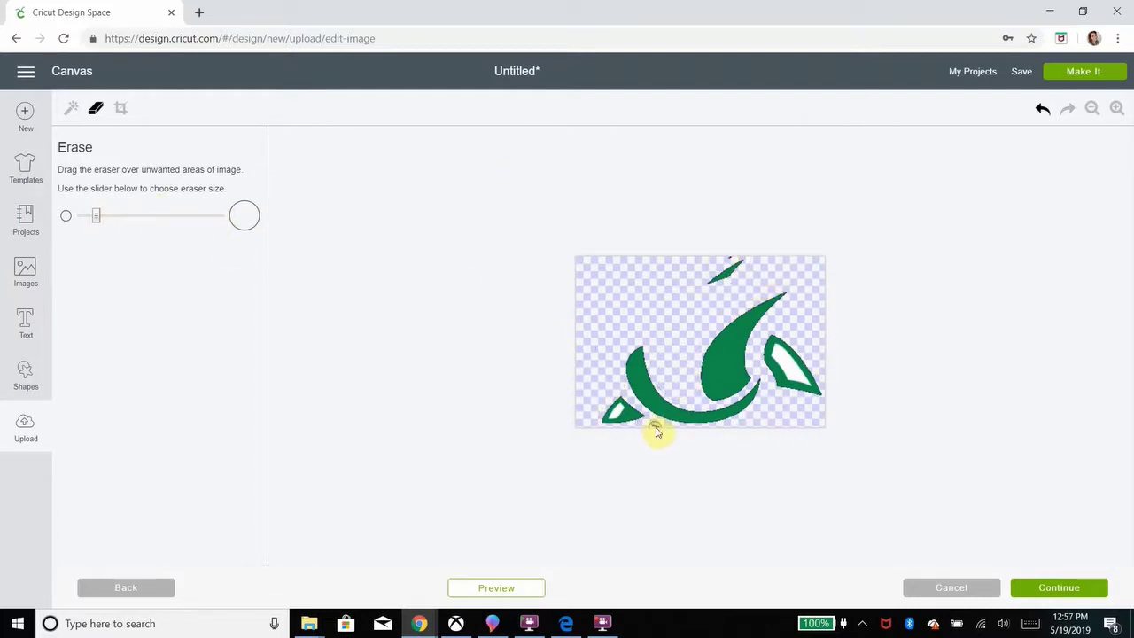
{"action": "scroll", "coordinate": [725, 317], "scroll_direction": "up", "scroll_amount": 3}
- Accept the cleaned green image and place it beside the right-hand logo
{"action": "left_click", "coordinate": [1059, 587]}
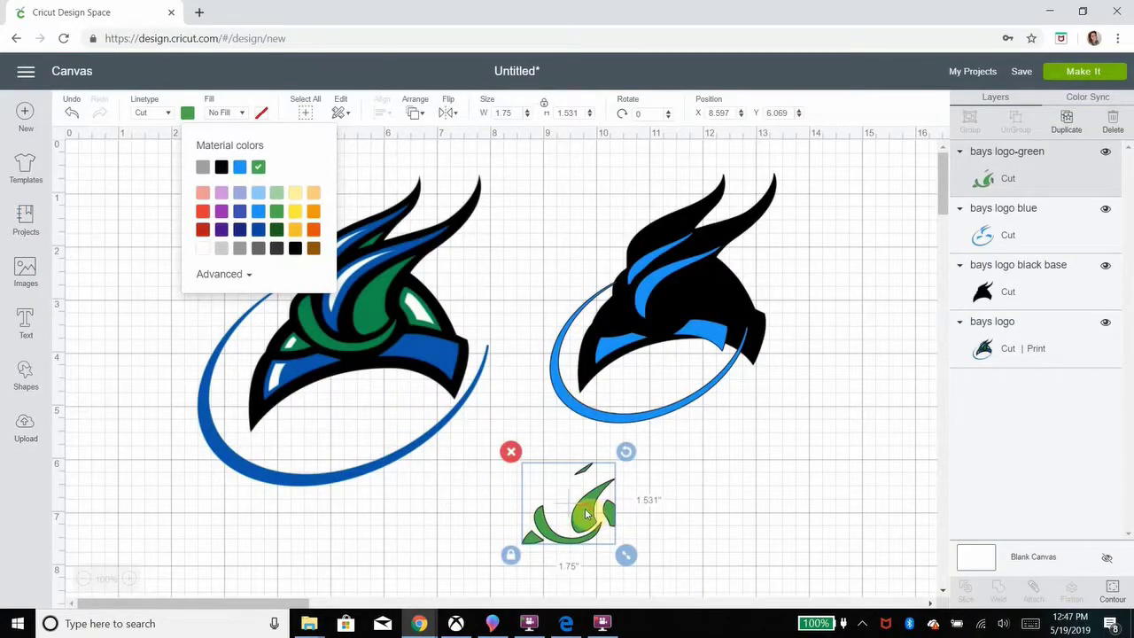
{"action": "left_click_drag", "start_coordinate": [586, 514], "coordinate": [828, 265]}
{"action": "left_click", "coordinate": [809, 410]}
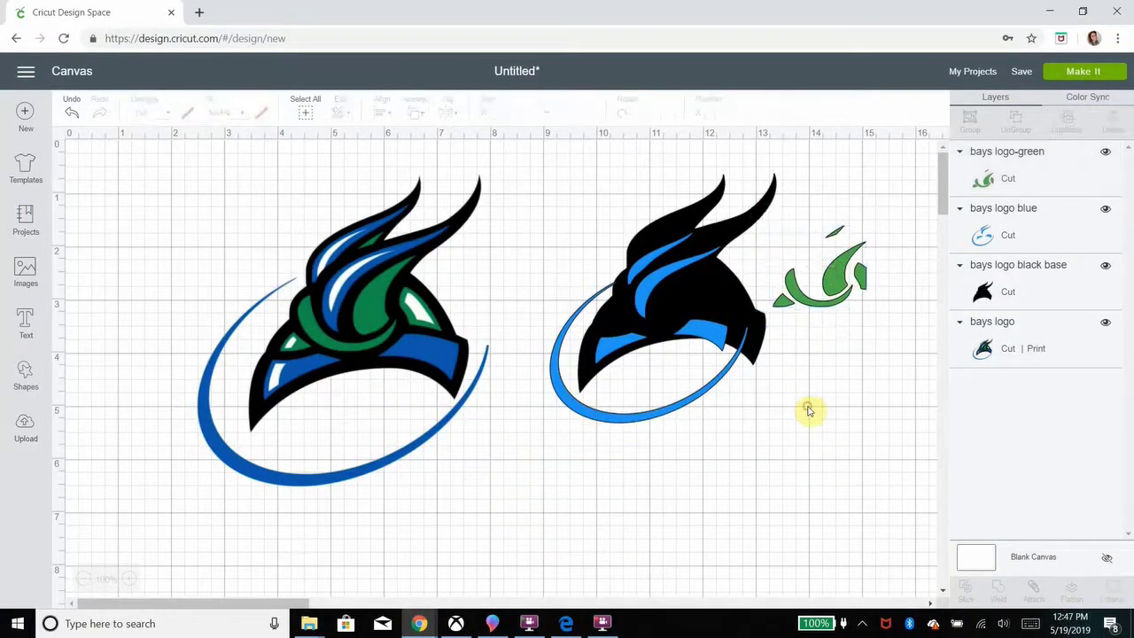
- Upload the 'bays logo' file again as a Complex image and continue to editing
{"action": "left_click", "coordinate": [27, 435]}
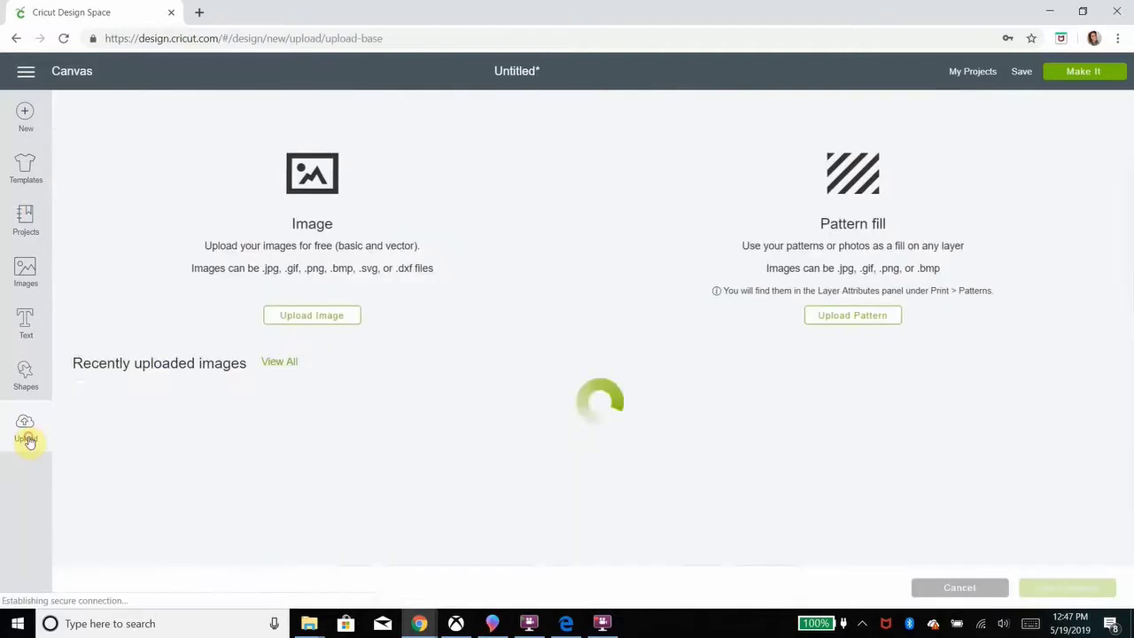
{"action": "left_click", "coordinate": [299, 316]}
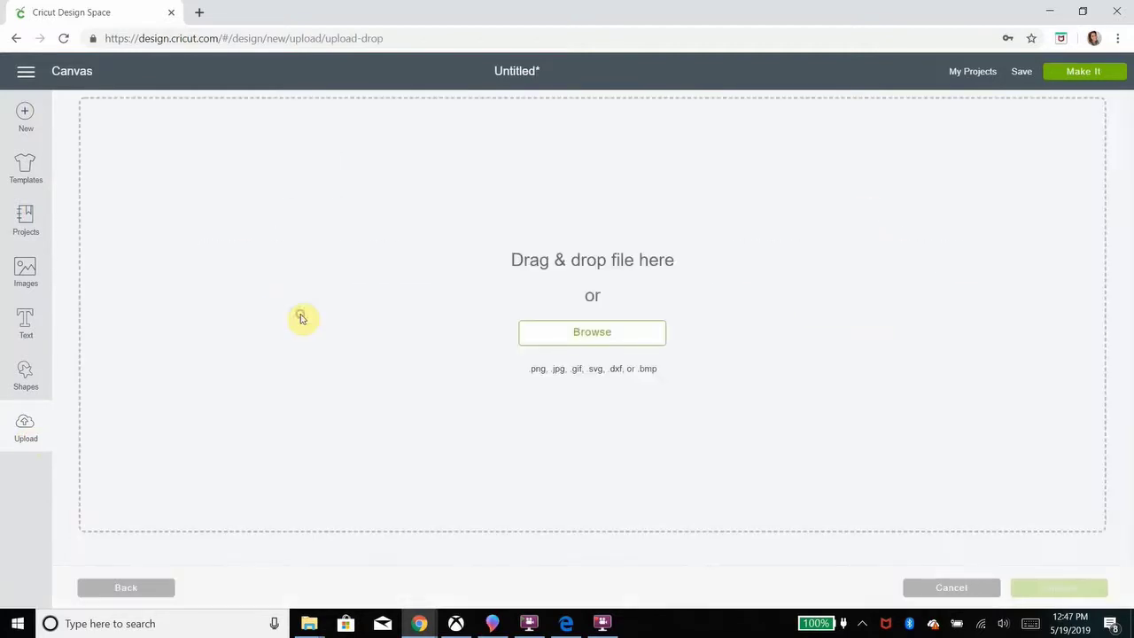
{"action": "left_click", "coordinate": [558, 342]}
{"action": "left_click", "coordinate": [496, 120]}
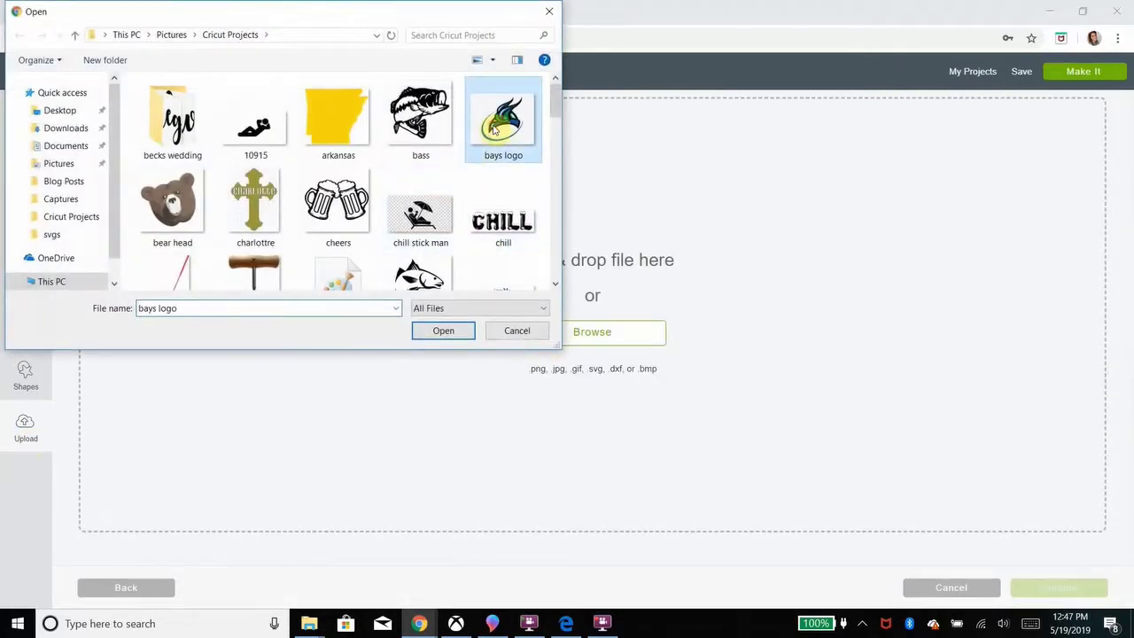
{"action": "left_click", "coordinate": [446, 330]}
{"action": "left_click", "coordinate": [705, 410]}
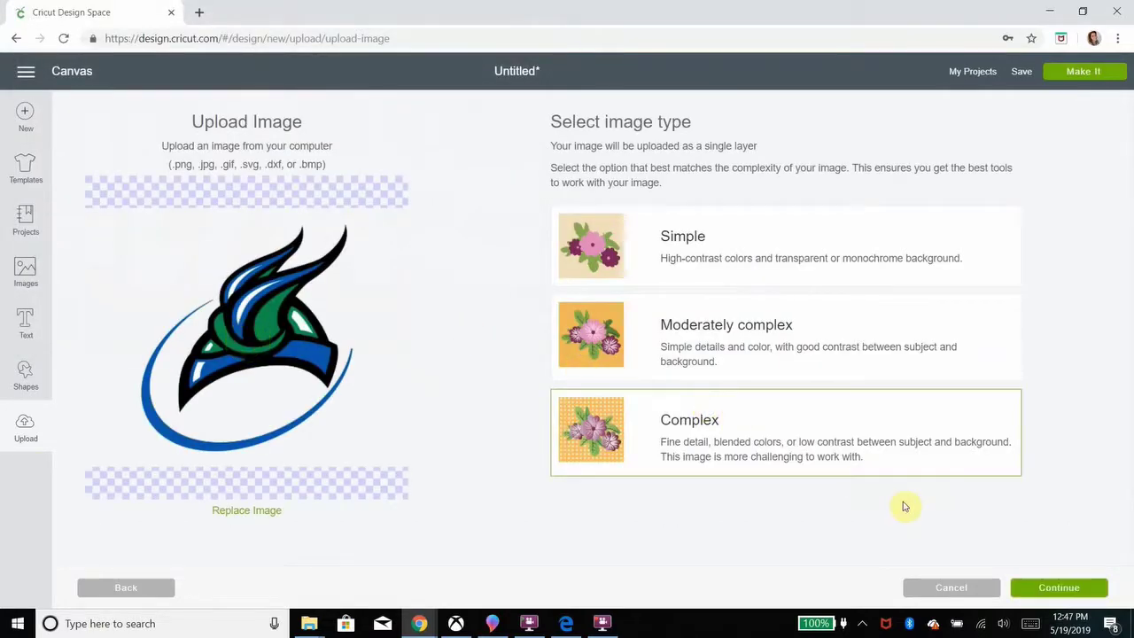
{"action": "left_click", "coordinate": [1059, 588]}
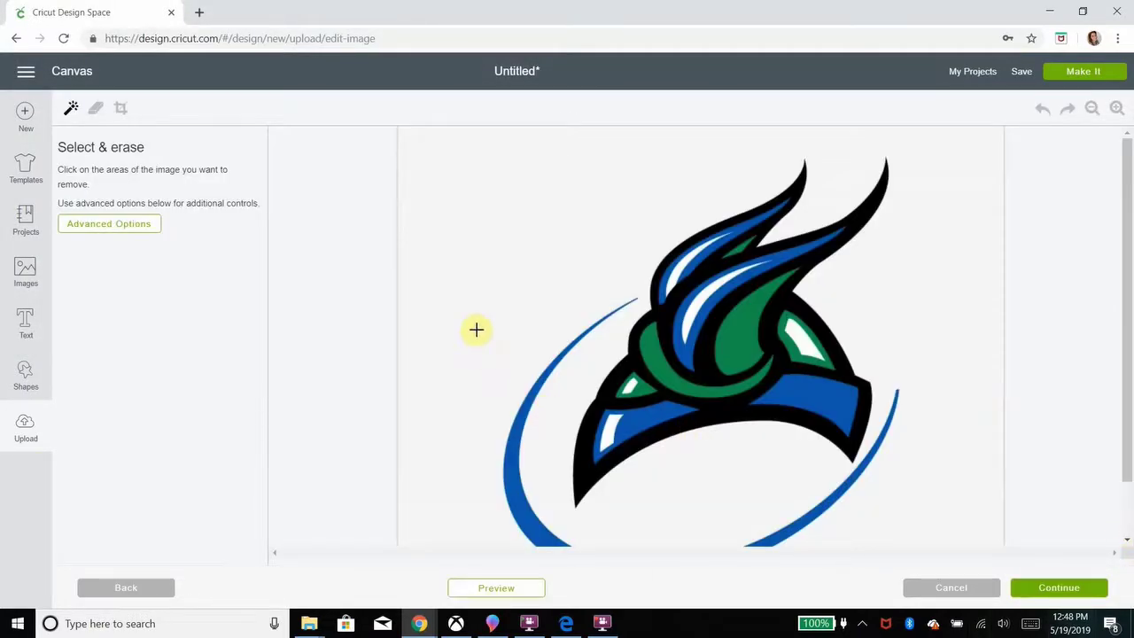
- Remove the white background and all blue, green and black areas, then crop to the design
{"action": "scroll", "coordinate": [476, 330], "scroll_direction": "down", "scroll_amount": 1}
{"action": "left_click", "coordinate": [475, 294]}
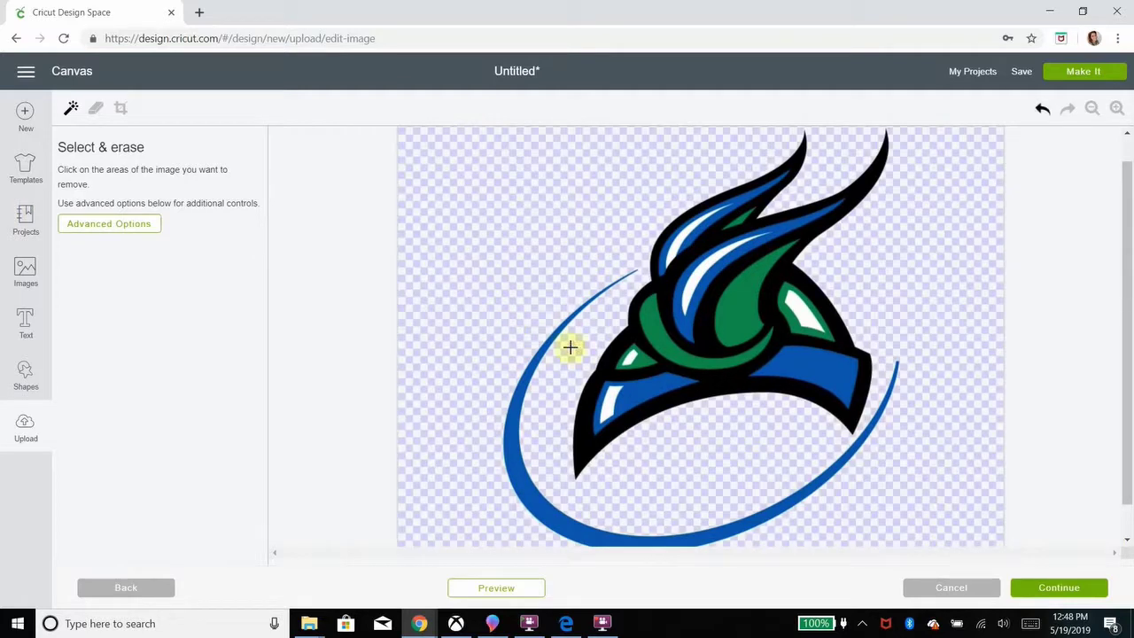
{"action": "left_click", "coordinate": [647, 382]}
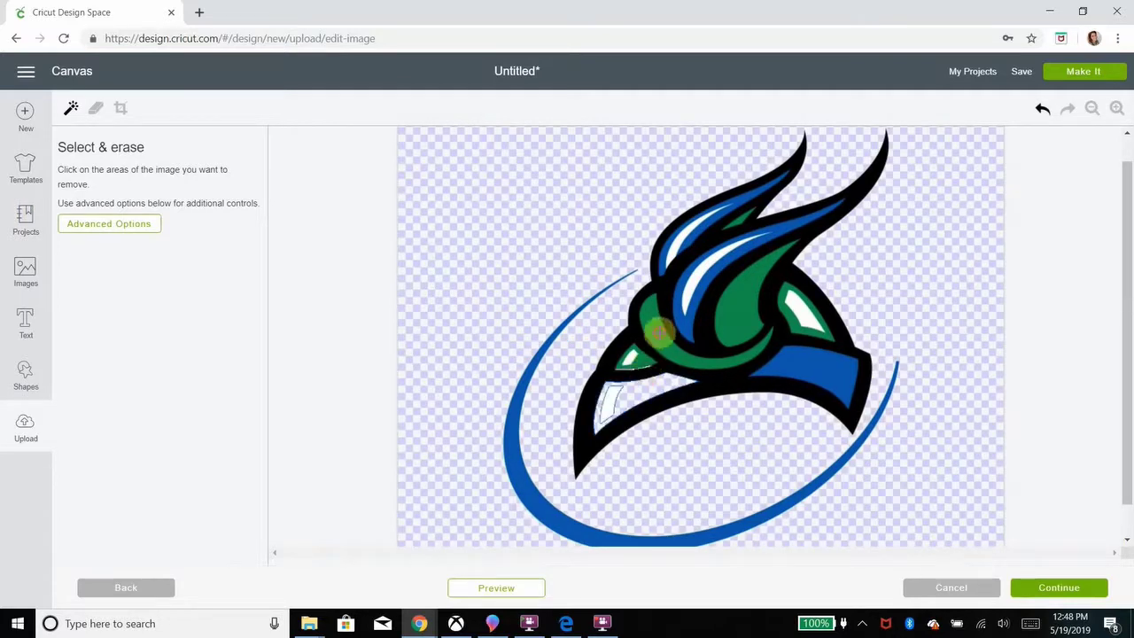
{"action": "left_click", "coordinate": [656, 333]}
{"action": "left_click", "coordinate": [613, 353]}
{"action": "left_click", "coordinate": [736, 292]}
{"action": "left_click", "coordinate": [709, 230]}
{"action": "left_click", "coordinate": [800, 309]}
{"action": "left_click", "coordinate": [824, 372]}
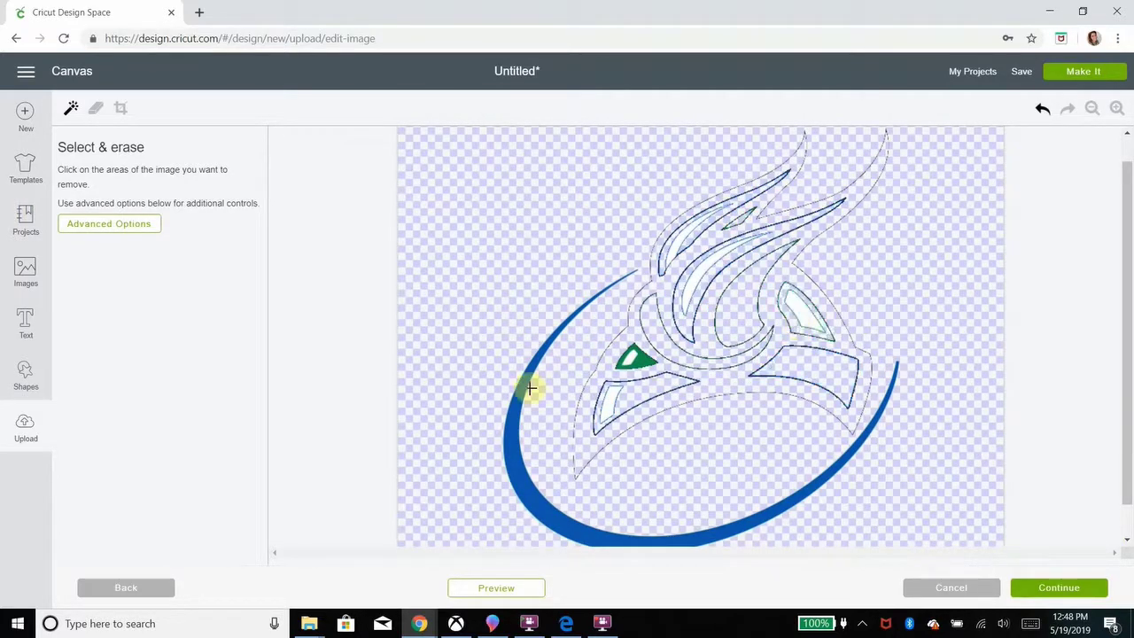
{"action": "left_click", "coordinate": [529, 387]}
{"action": "left_click", "coordinate": [638, 359]}
{"action": "left_click", "coordinate": [121, 107]}
{"action": "left_click_drag", "start_coordinate": [527, 160], "coordinate": [834, 438]}
- Erase leftover outline strokes around the white shapes with a large, then smaller eraser
{"action": "left_click", "coordinate": [96, 107]}
{"action": "left_click_drag", "start_coordinate": [162, 213], "coordinate": [219, 215]}
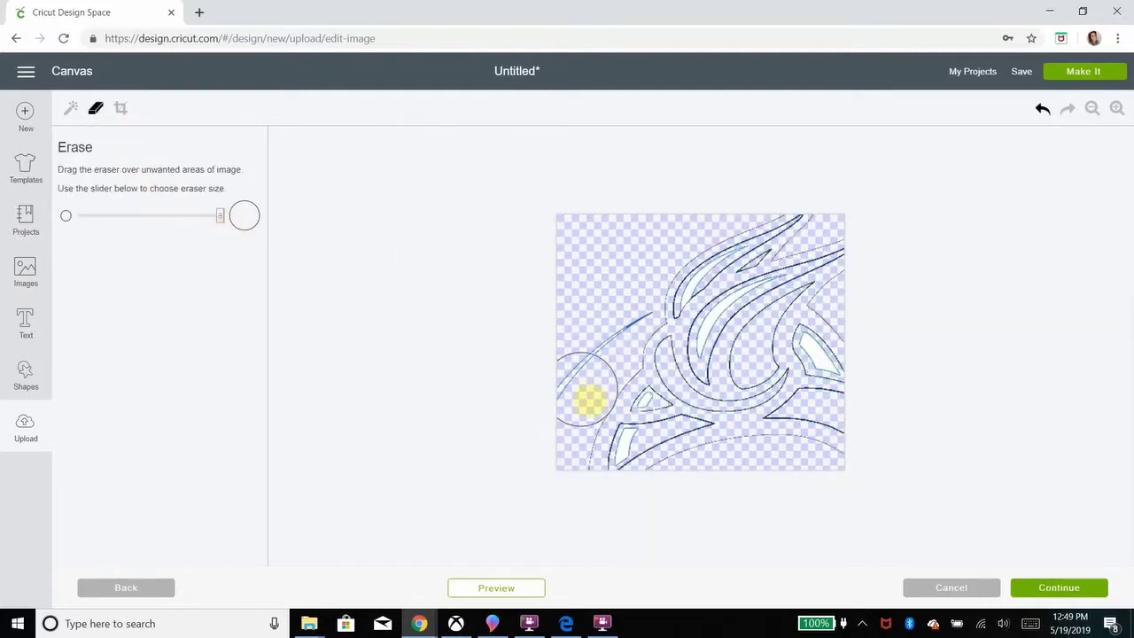
{"action": "mouse_move", "coordinate": [653, 357]}
{"action": "left_mouse_down"}
{"action": "mouse_move", "coordinate": [687, 431]}
{"action": "mouse_move", "coordinate": [724, 402]}
{"action": "mouse_move", "coordinate": [811, 436]}
{"action": "mouse_move", "coordinate": [736, 380]}
{"action": "mouse_move", "coordinate": [757, 347]}
{"action": "mouse_move", "coordinate": [785, 437]}
{"action": "left_mouse_up"}
{"action": "mouse_move", "coordinate": [802, 228]}
{"action": "left_mouse_down"}
{"action": "mouse_move", "coordinate": [820, 291]}
{"action": "mouse_move", "coordinate": [678, 251]}
{"action": "left_mouse_up"}
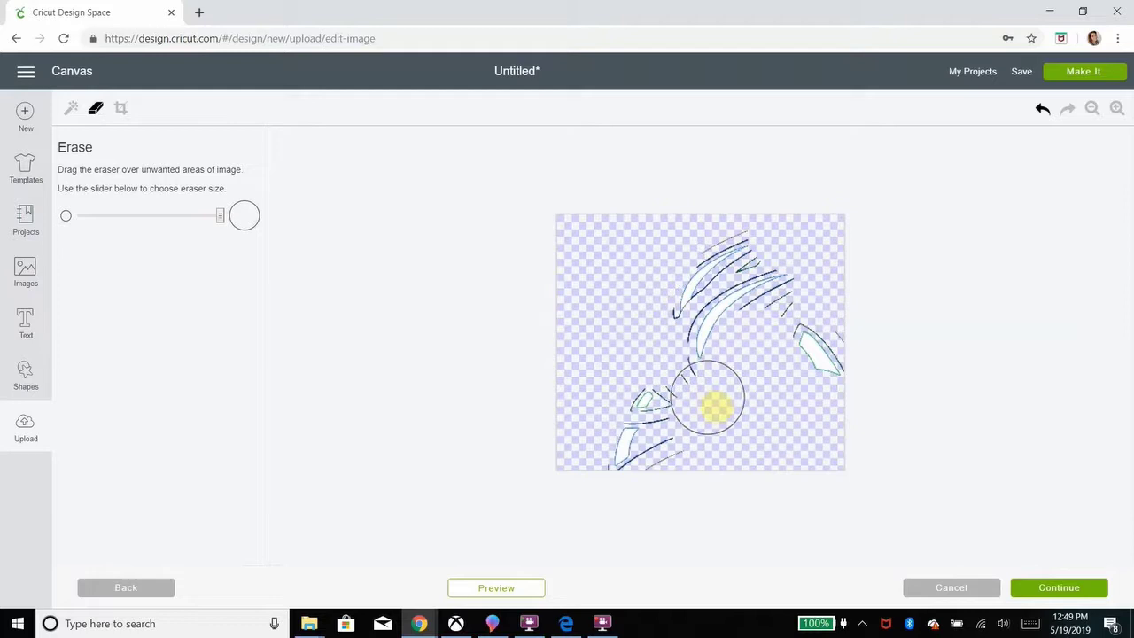
{"action": "left_click_drag", "start_coordinate": [717, 405], "coordinate": [717, 436]}
{"action": "left_click_drag", "start_coordinate": [220, 215], "coordinate": [172, 215]}
{"action": "left_click_drag", "start_coordinate": [800, 311], "coordinate": [780, 336]}
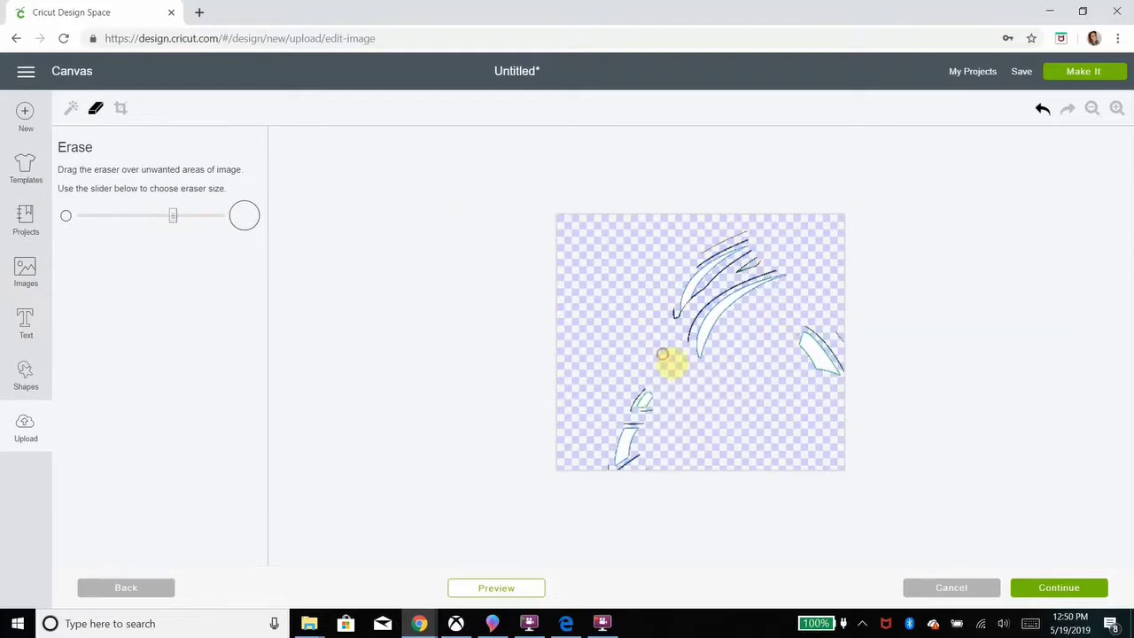
{"action": "left_click_drag", "start_coordinate": [172, 215], "coordinate": [140, 216]}
- Clean the remaining dark strokes with a finer eraser and accept the white shapes
{"action": "left_click", "coordinate": [1116, 107]}
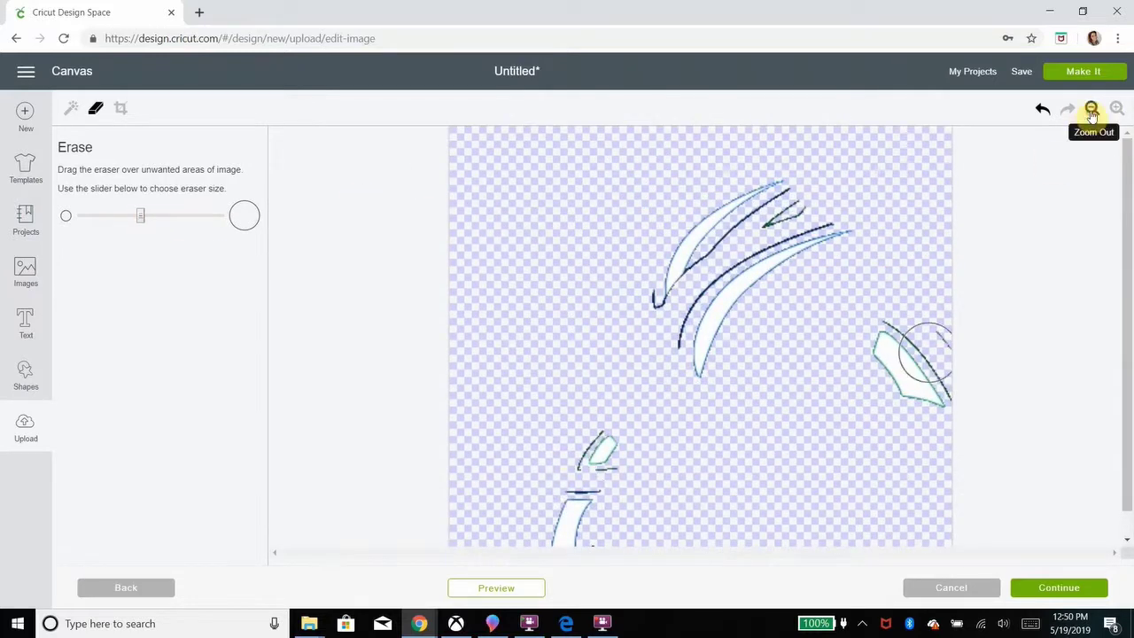
{"action": "left_click", "coordinate": [1092, 107]}
{"action": "left_click_drag", "start_coordinate": [140, 215], "coordinate": [116, 215]}
{"action": "mouse_move", "coordinate": [760, 260]}
{"action": "left_mouse_down"}
{"action": "mouse_move", "coordinate": [754, 245]}
{"action": "mouse_move", "coordinate": [653, 304]}
{"action": "left_mouse_up"}
{"action": "mouse_move", "coordinate": [626, 445]}
{"action": "left_mouse_down"}
{"action": "mouse_move", "coordinate": [590, 422]}
{"action": "mouse_move", "coordinate": [878, 413]}
{"action": "left_mouse_up"}
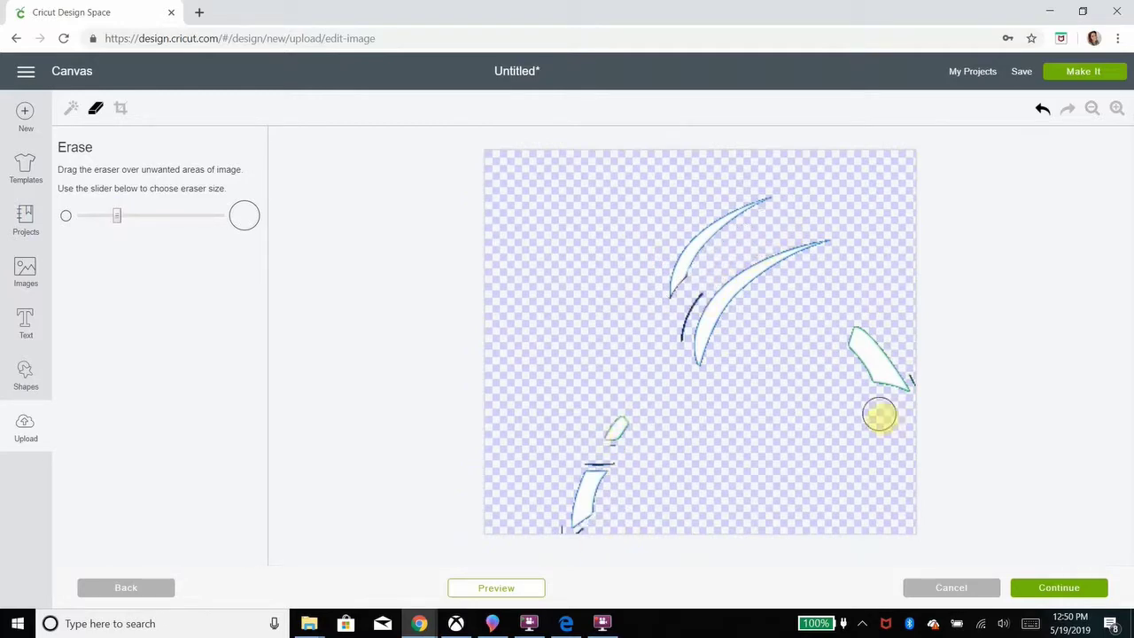
{"action": "left_click_drag", "start_coordinate": [117, 215], "coordinate": [93, 215]}
{"action": "left_click", "coordinate": [681, 316]}
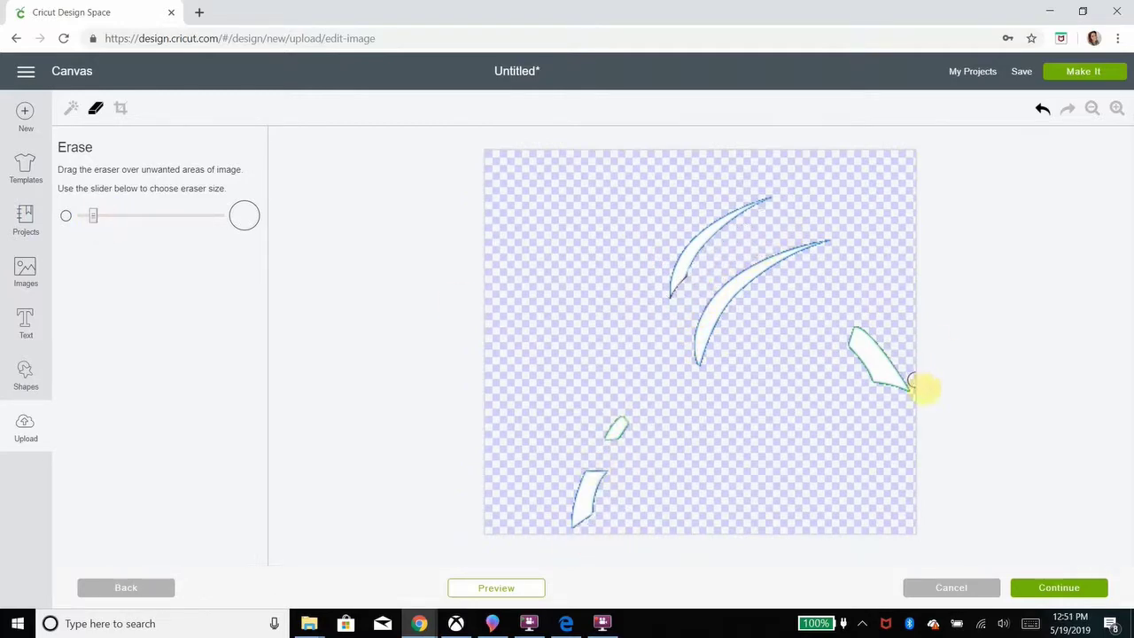
{"action": "left_click", "coordinate": [1038, 592]}
- Save the highlights as a white-filled Cut layer near the right logo; move the full-colour logo top-left
{"action": "left_click", "coordinate": [713, 379]}
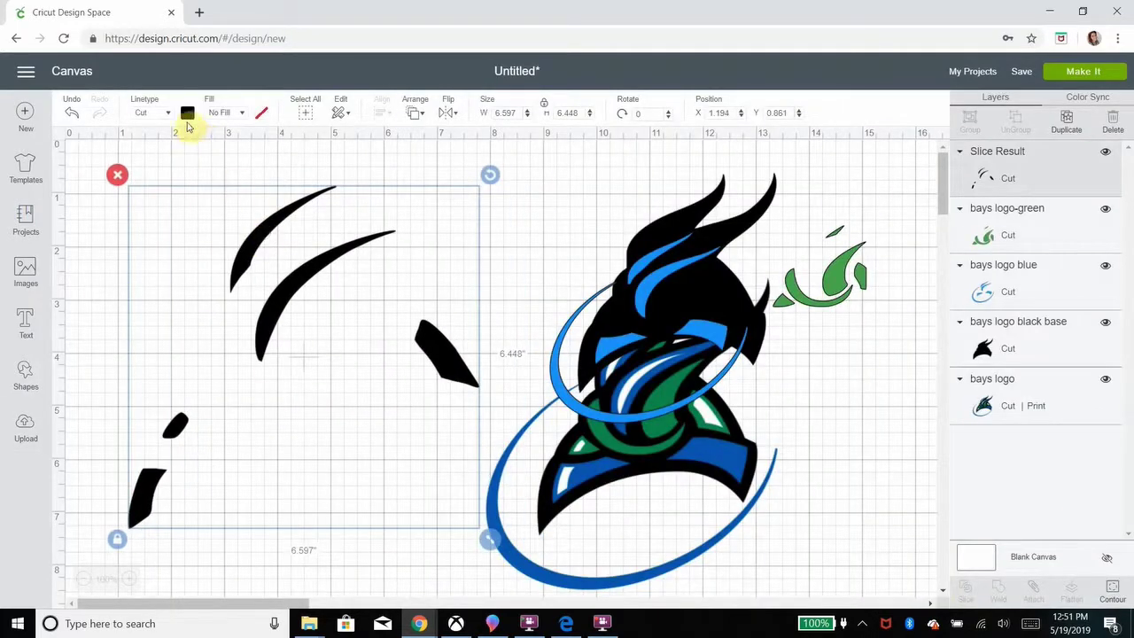
{"action": "left_click", "coordinate": [188, 113]}
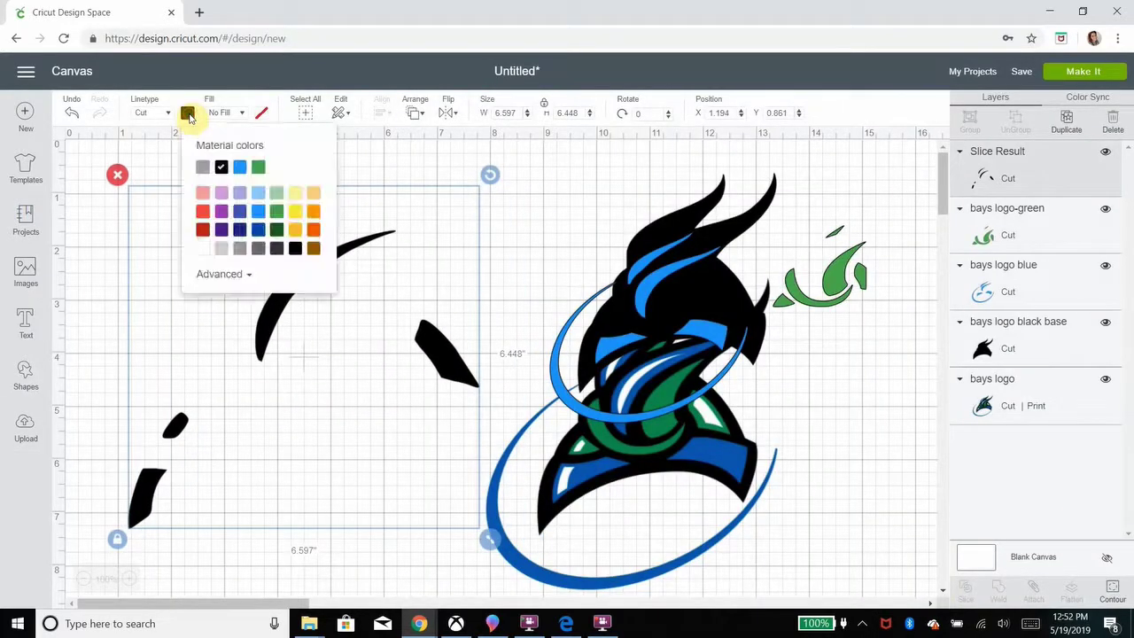
{"action": "left_click", "coordinate": [204, 253]}
{"action": "left_click", "coordinate": [523, 261]}
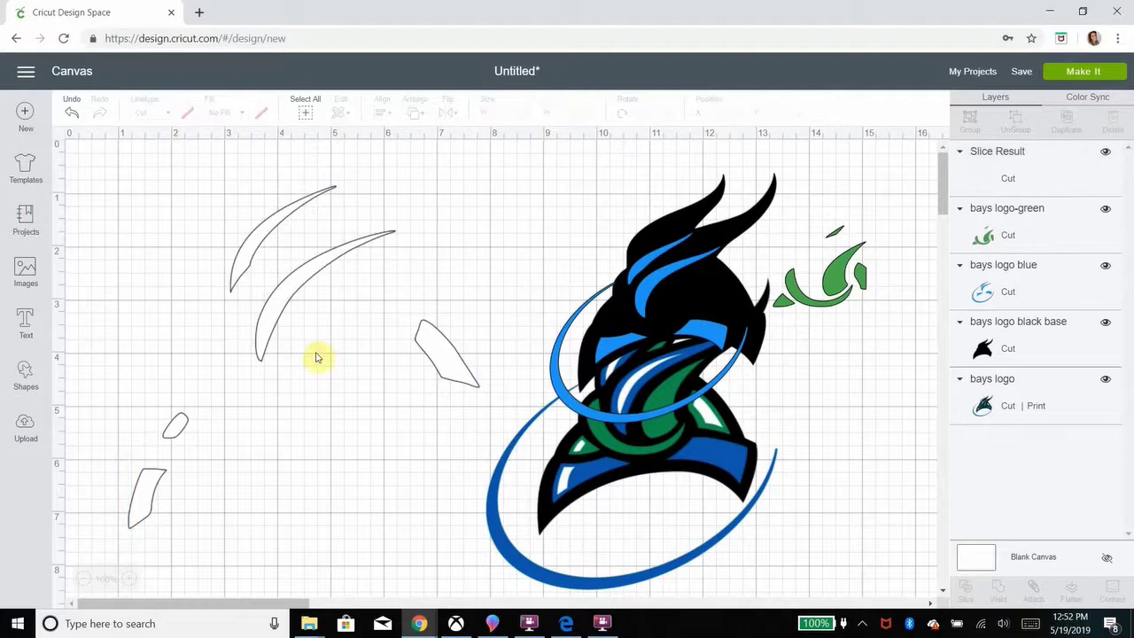
{"action": "left_click_drag", "start_coordinate": [275, 317], "coordinate": [795, 363]}
{"action": "left_click_drag", "start_coordinate": [592, 443], "coordinate": [127, 254]}
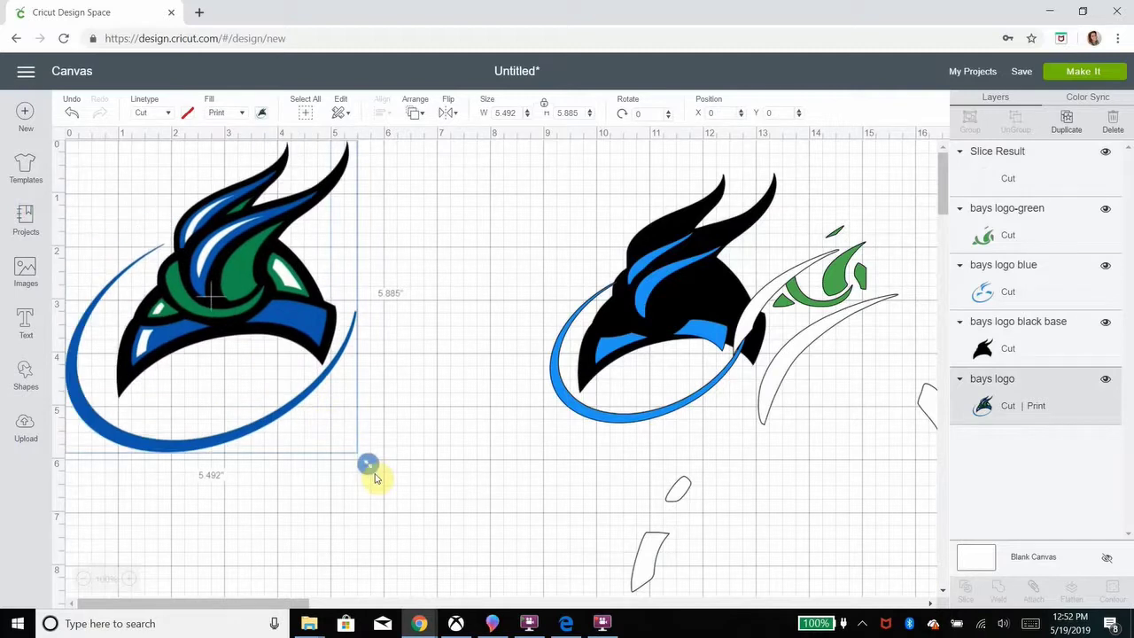
- Enlarge the full-colour logo to 6.516 in wide and scale the black base over it
{"action": "left_click_drag", "start_coordinate": [370, 472], "coordinate": [461, 530]}
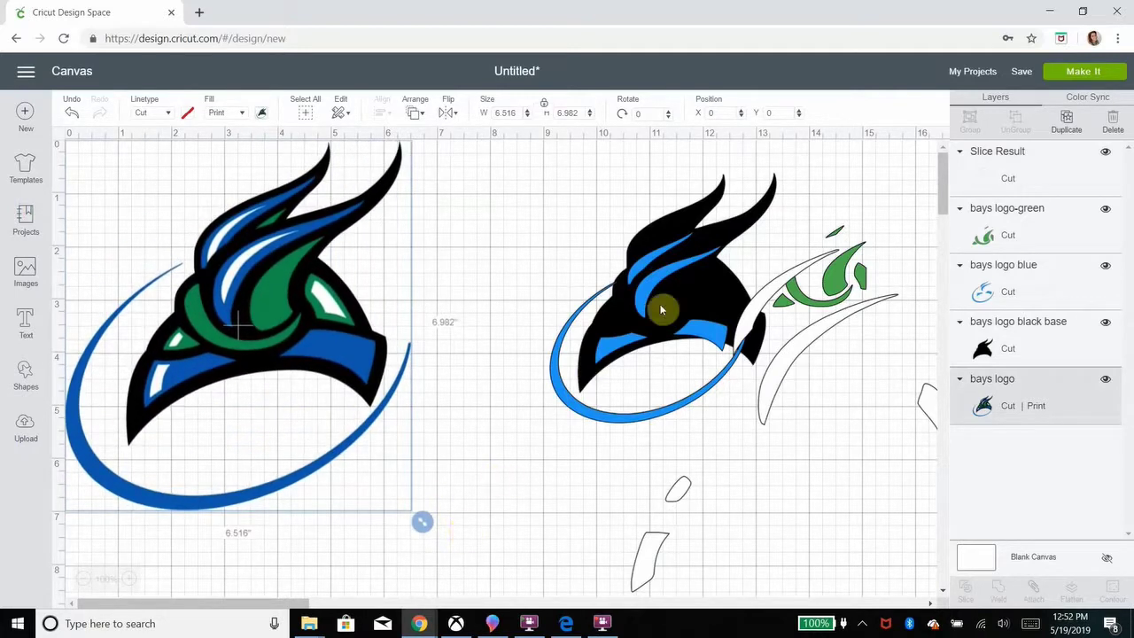
{"action": "left_click", "coordinate": [694, 298]}
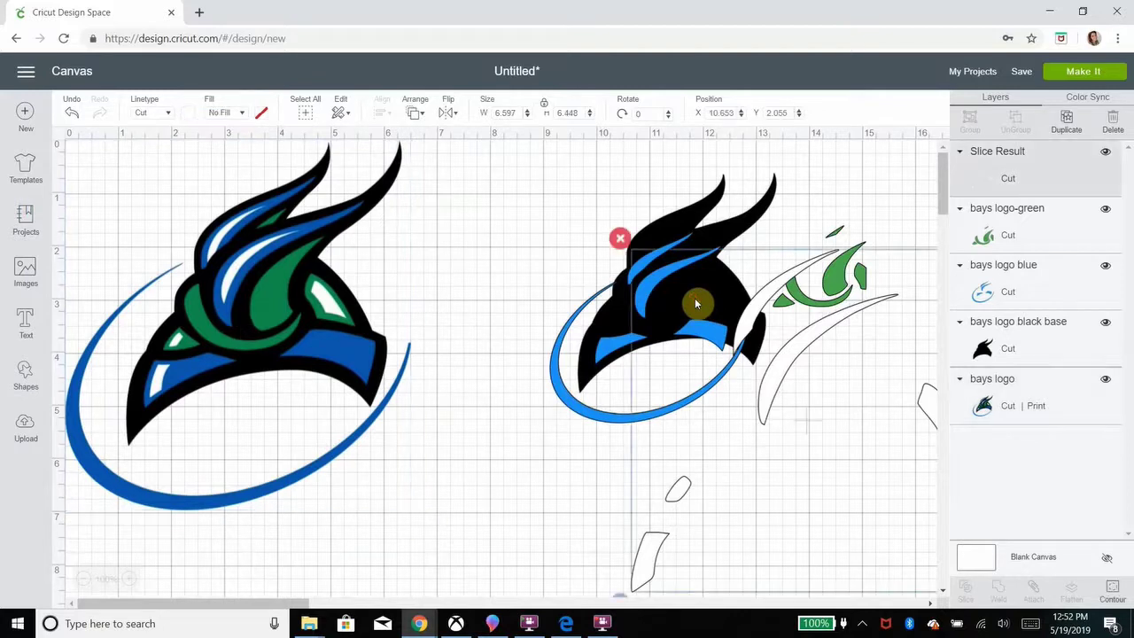
{"action": "left_click", "coordinate": [657, 229]}
{"action": "left_click_drag", "start_coordinate": [658, 228], "coordinate": [190, 207]}
{"action": "left_click_drag", "start_coordinate": [325, 362], "coordinate": [410, 446]}
{"action": "left_click_drag", "start_coordinate": [306, 319], "coordinate": [321, 322]}
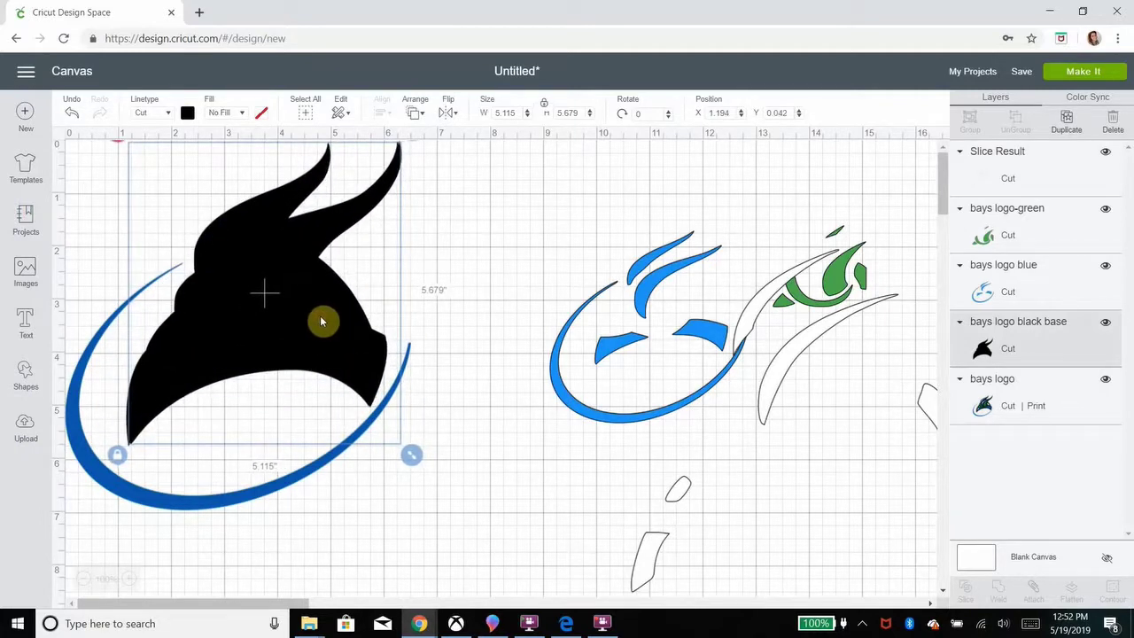
{"action": "left_click_drag", "start_coordinate": [404, 455], "coordinate": [405, 458]}
{"action": "left_click", "coordinate": [482, 299]}
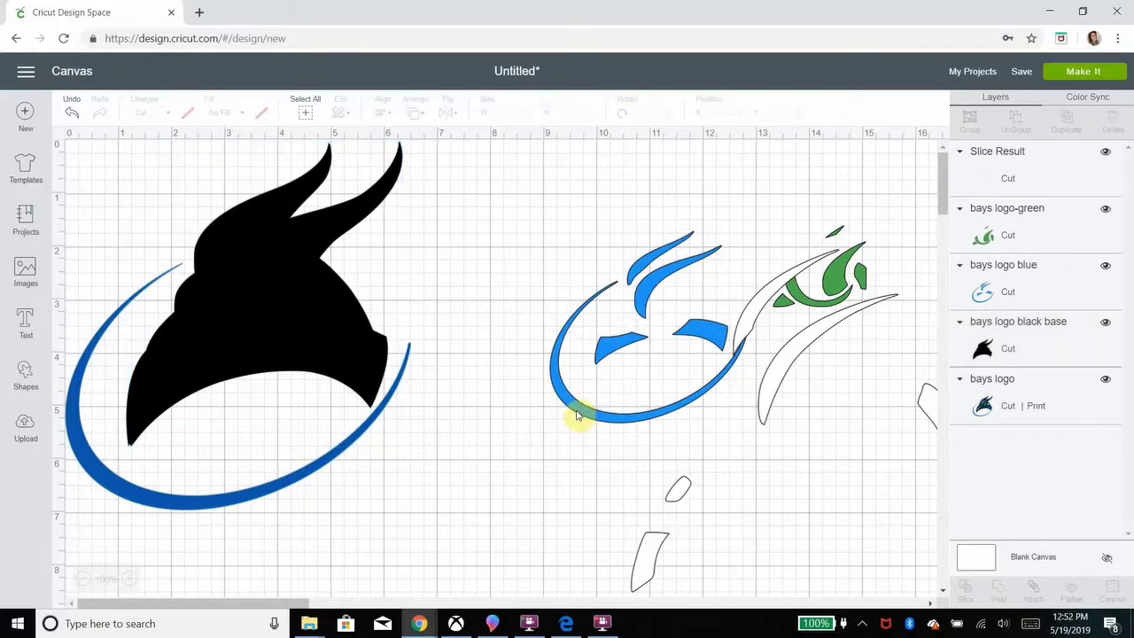
- Align and enlarge the blue layer over the black base, then restack the original logo on top
{"action": "left_click_drag", "start_coordinate": [573, 410], "coordinate": [164, 376]}
{"action": "left_click_drag", "start_coordinate": [301, 375], "coordinate": [429, 499]}
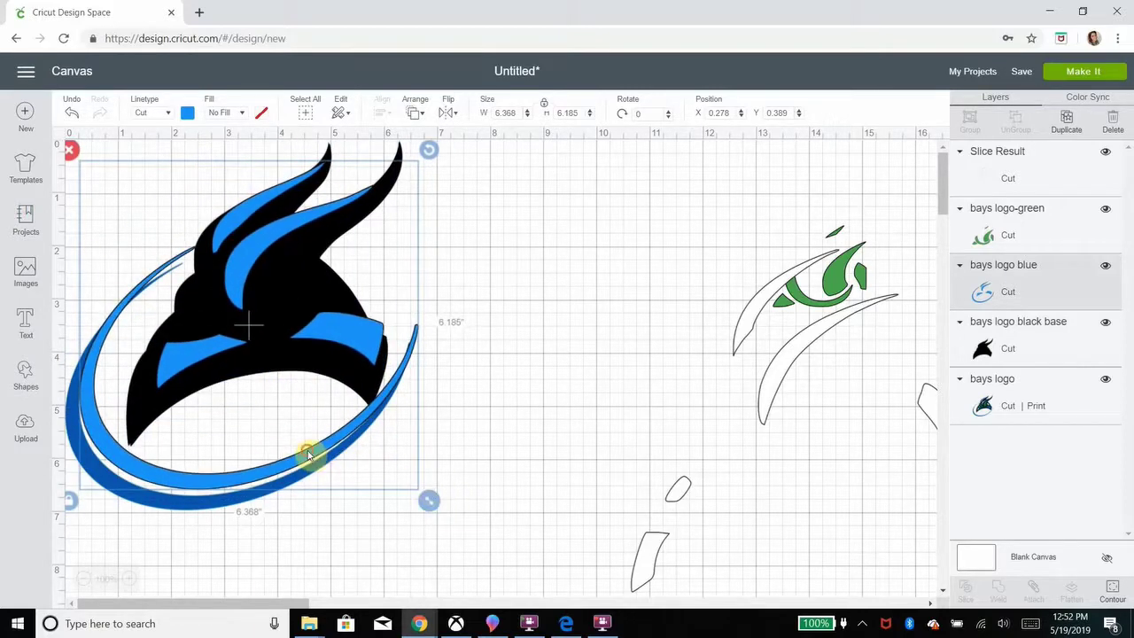
{"action": "left_click_drag", "start_coordinate": [310, 456], "coordinate": [287, 478]}
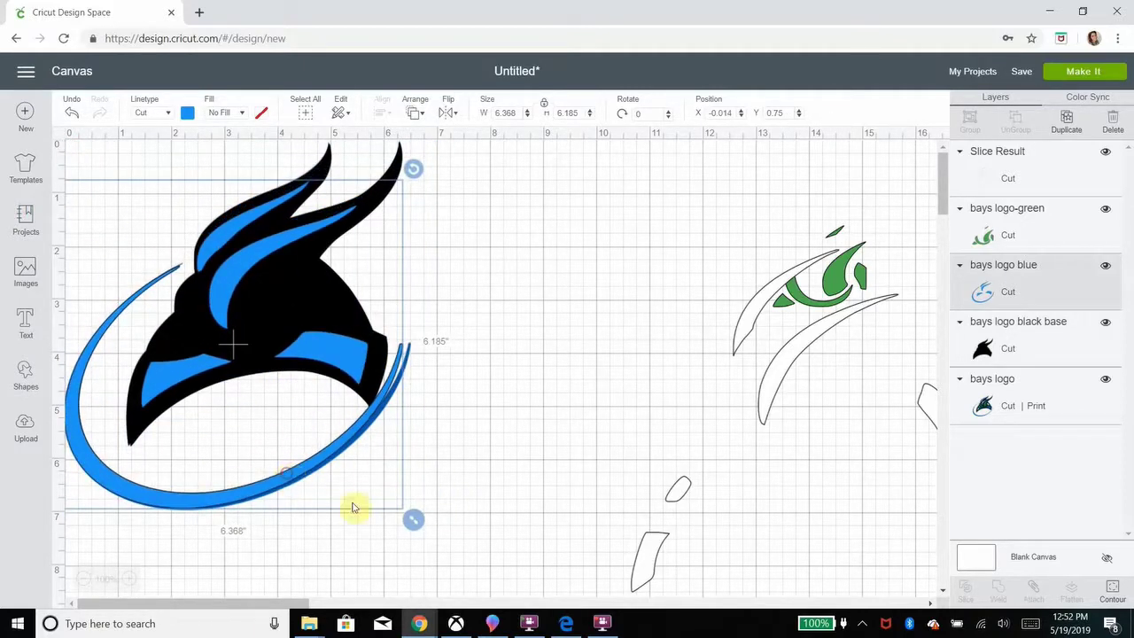
{"action": "left_click_drag", "start_coordinate": [418, 520], "coordinate": [421, 525]}
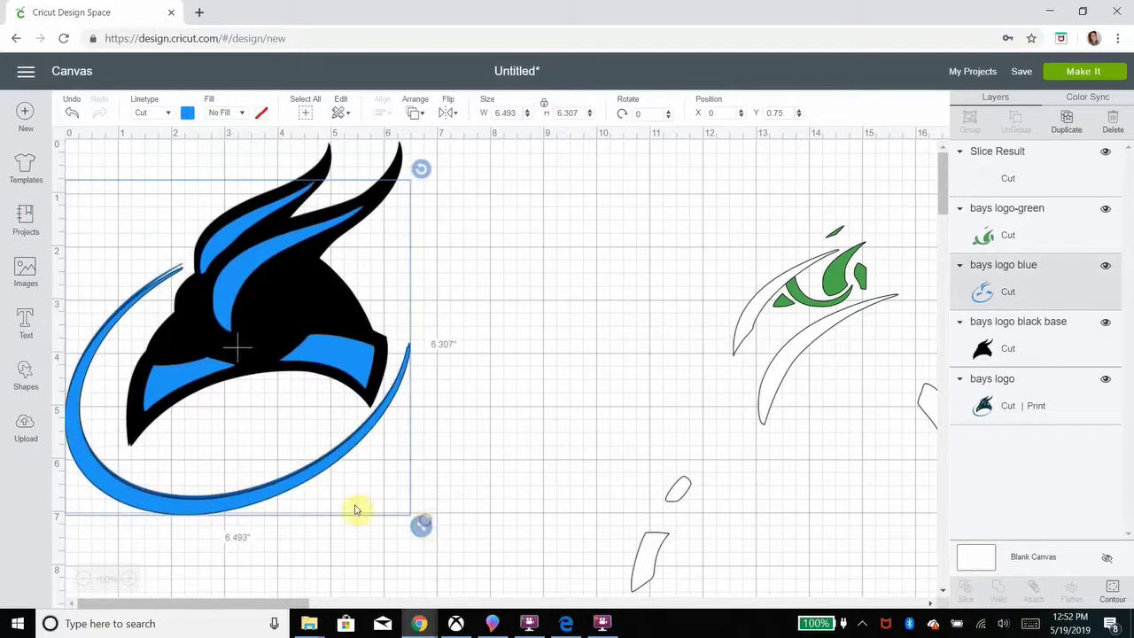
{"action": "left_click_drag", "start_coordinate": [274, 493], "coordinate": [272, 487]}
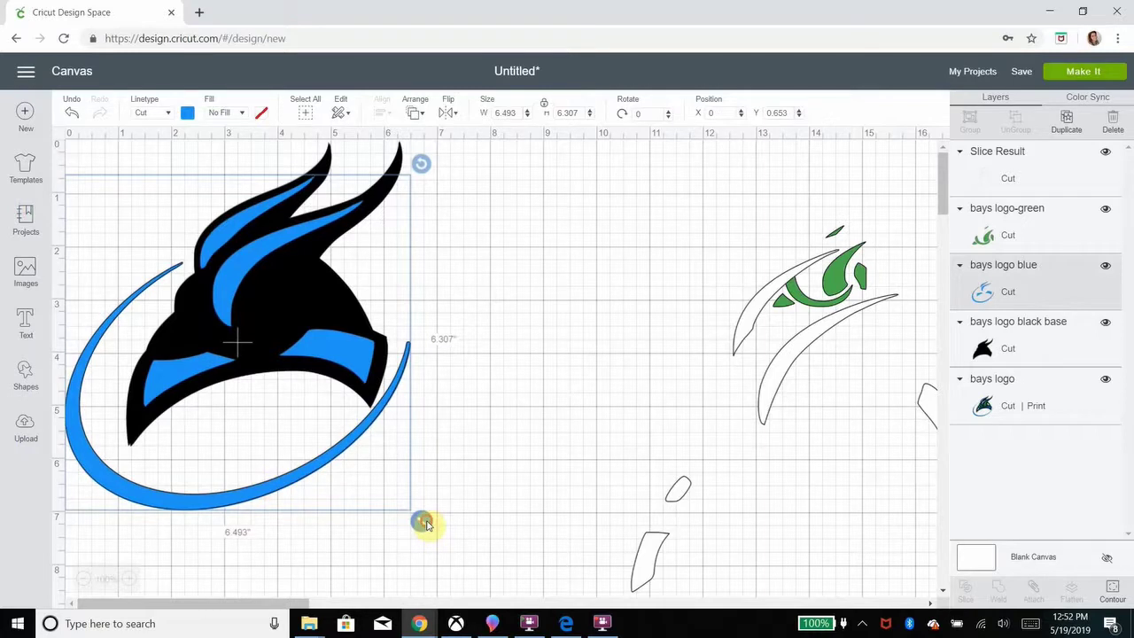
{"action": "left_click_drag", "start_coordinate": [427, 526], "coordinate": [428, 526]}
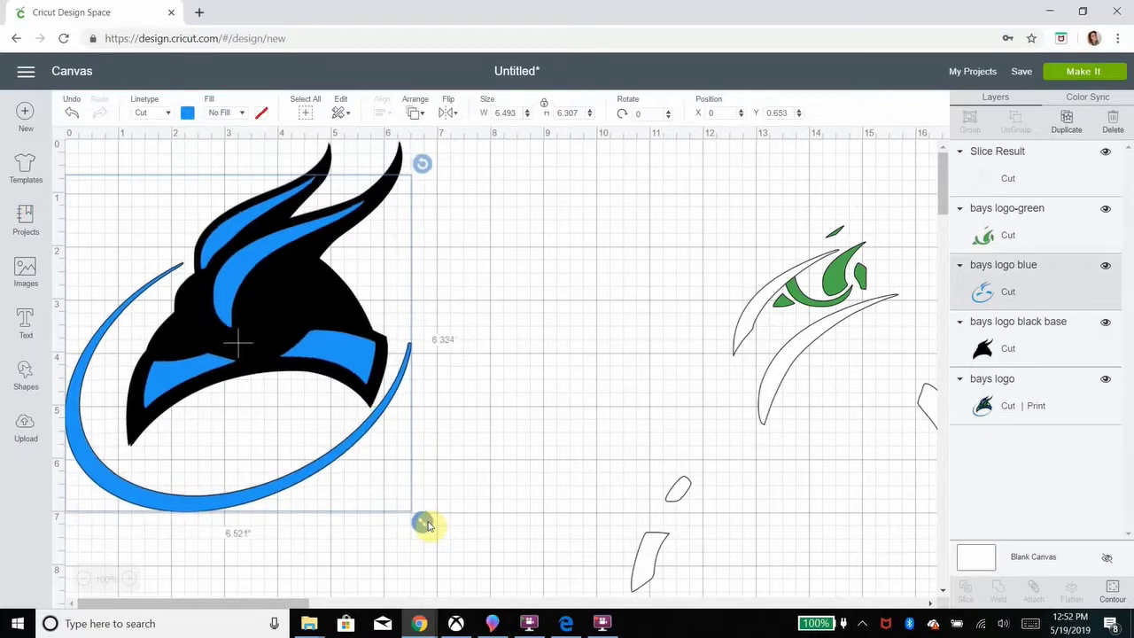
{"action": "left_click", "coordinate": [519, 327]}
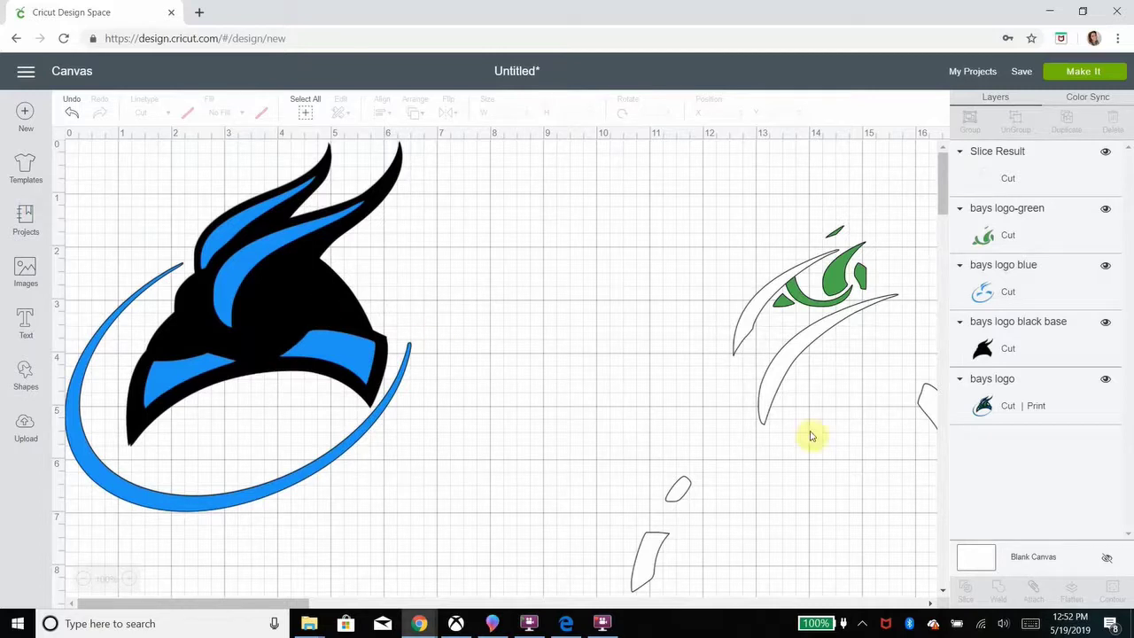
{"action": "left_click_drag", "start_coordinate": [1072, 395], "coordinate": [1049, 169]}
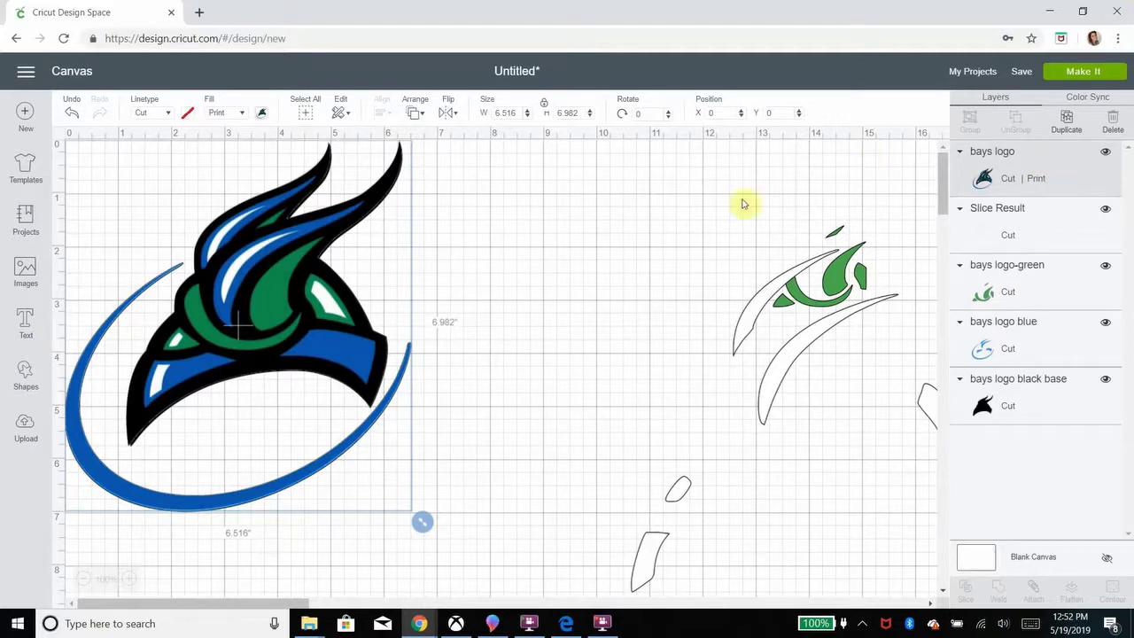
- Move the green piece onto the logo and scale it to match the logo's green areas
{"action": "left_click_drag", "start_coordinate": [833, 288], "coordinate": [711, 254]}
{"action": "left_click_drag", "start_coordinate": [833, 281], "coordinate": [461, 242]}
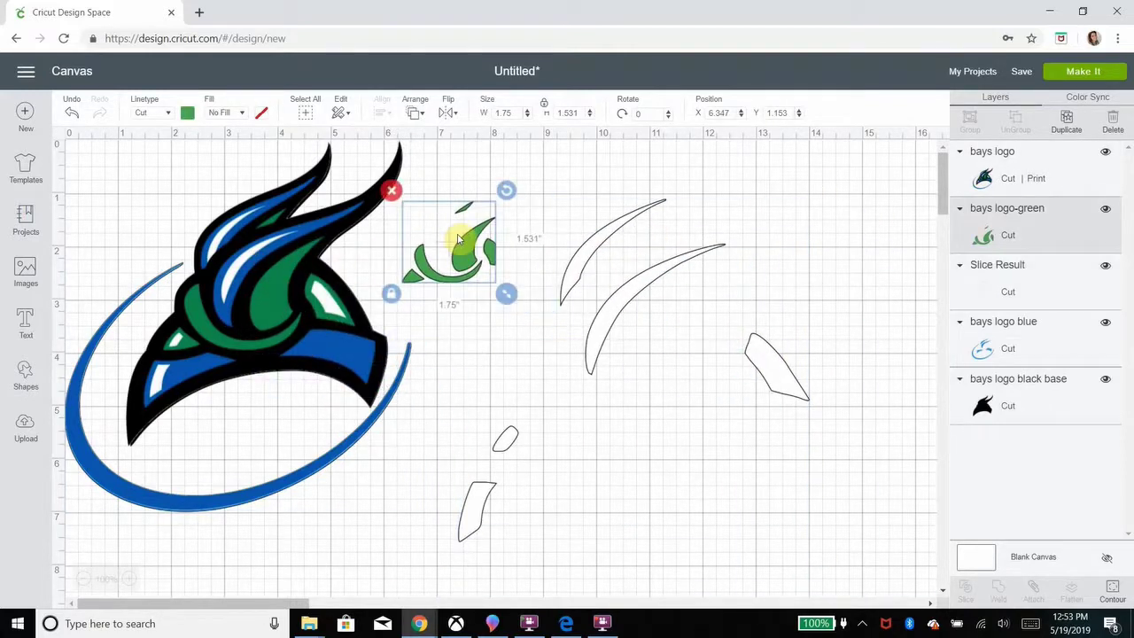
{"action": "left_click_drag", "start_coordinate": [1047, 179], "coordinate": [1024, 159]}
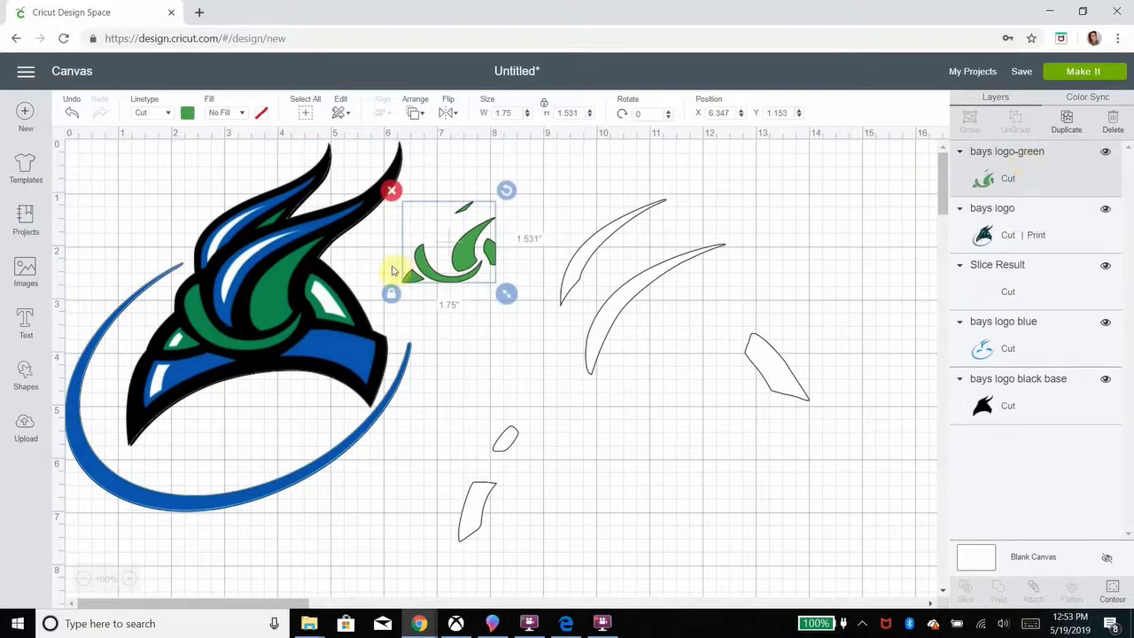
{"action": "left_click_drag", "start_coordinate": [467, 259], "coordinate": [229, 282]}
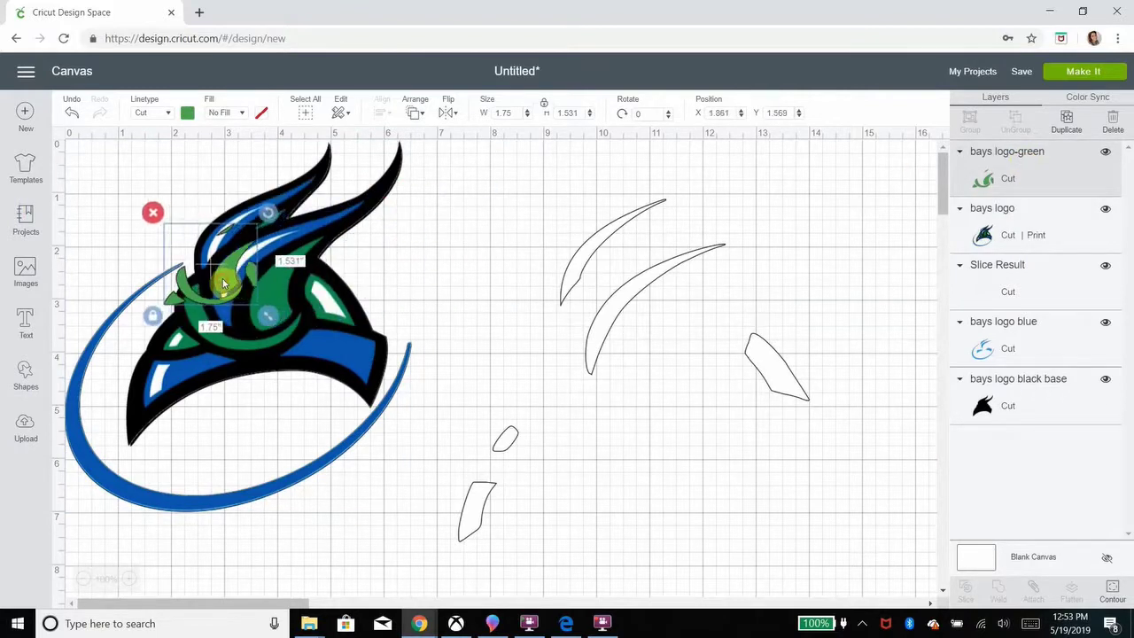
{"action": "left_click_drag", "start_coordinate": [268, 319], "coordinate": [328, 368]}
{"action": "left_click_drag", "start_coordinate": [273, 307], "coordinate": [277, 297]}
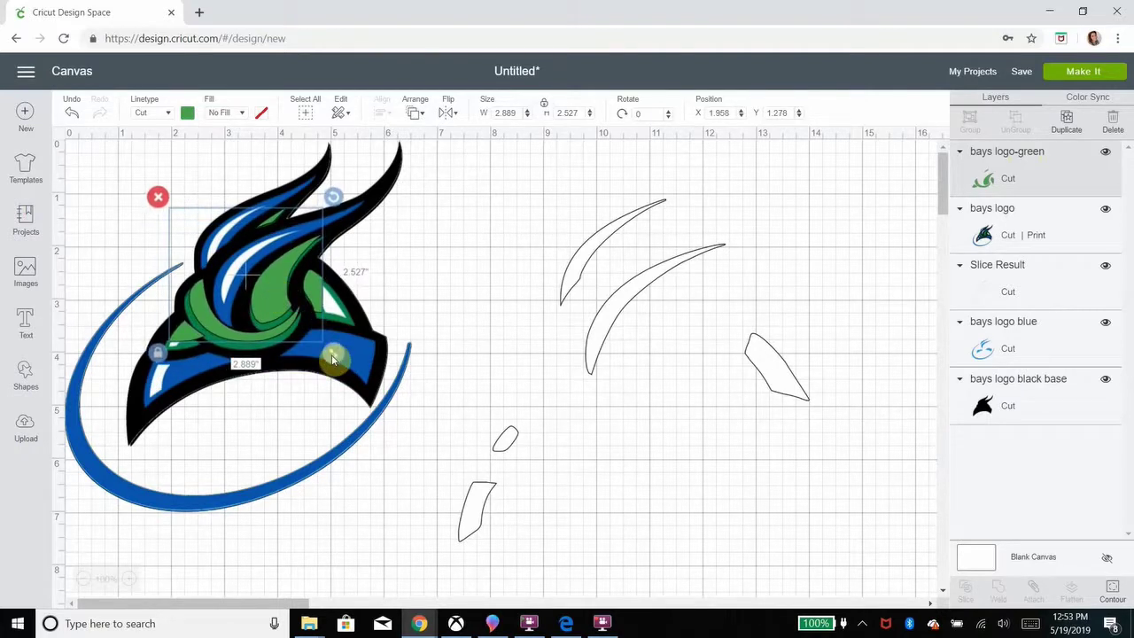
{"action": "mouse_move", "coordinate": [333, 353]}
{"action": "left_mouse_down"}
{"action": "mouse_move", "coordinate": [375, 385]}
{"action": "mouse_move", "coordinate": [338, 359]}
{"action": "left_mouse_up"}
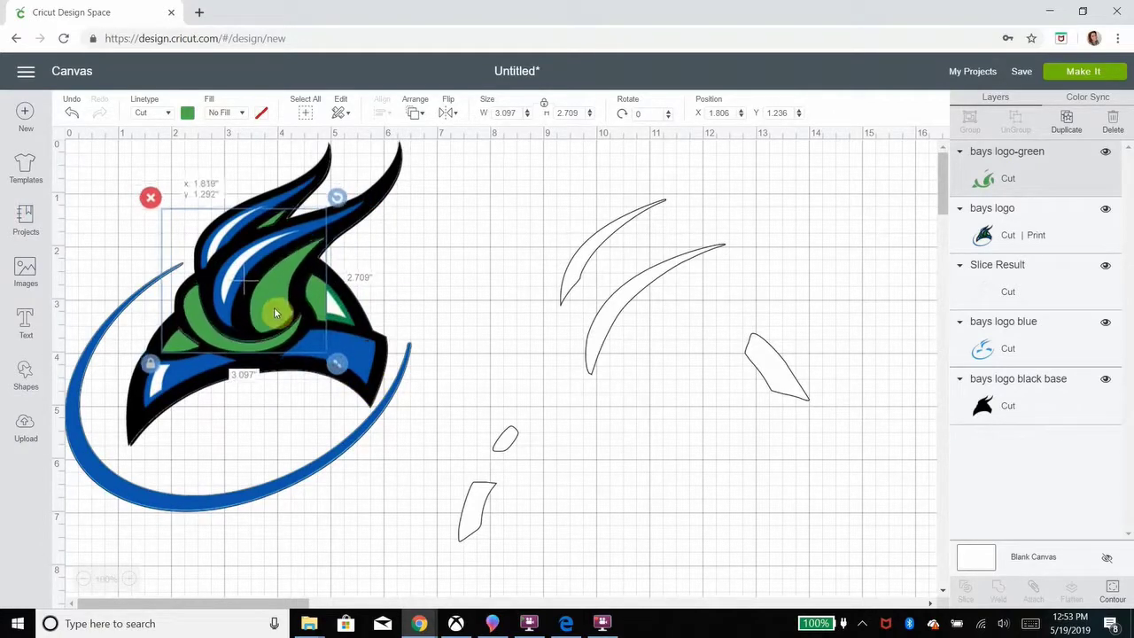
- Move the white slice pieces onto the logo and resize them to 3.653 × 3.57 in
{"action": "left_click", "coordinate": [328, 304]}
{"action": "left_click", "coordinate": [1021, 301]}
{"action": "key", "text": "ctrl+z"}
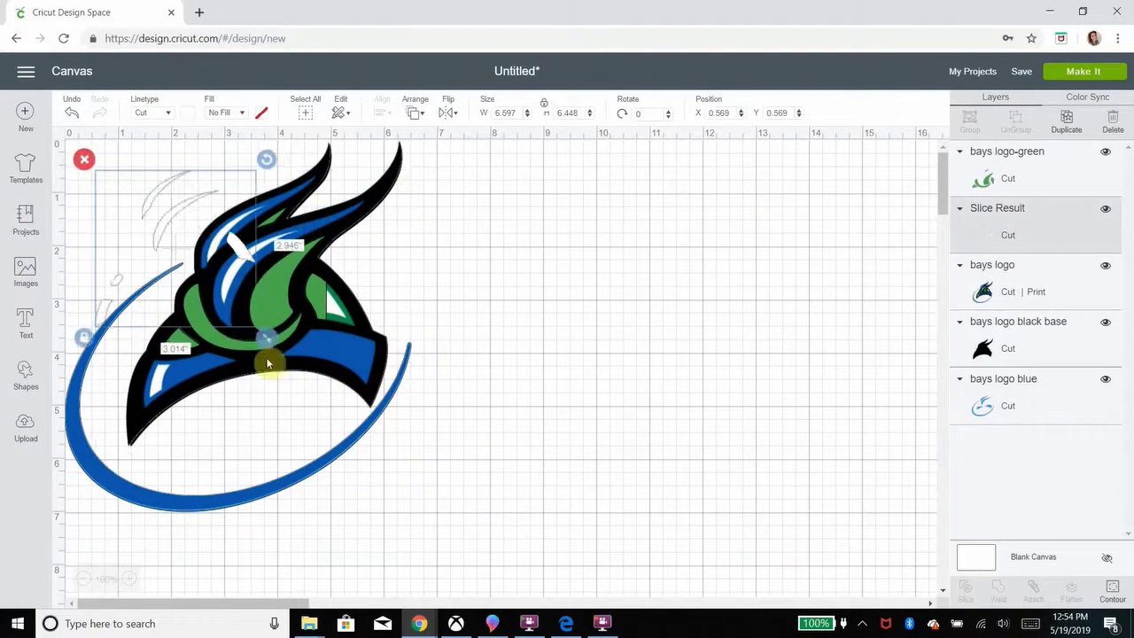
{"action": "left_click_drag", "start_coordinate": [266, 362], "coordinate": [228, 282]}
{"action": "left_click", "coordinate": [228, 281]}
{"action": "left_click_drag", "start_coordinate": [342, 405], "coordinate": [322, 387]}
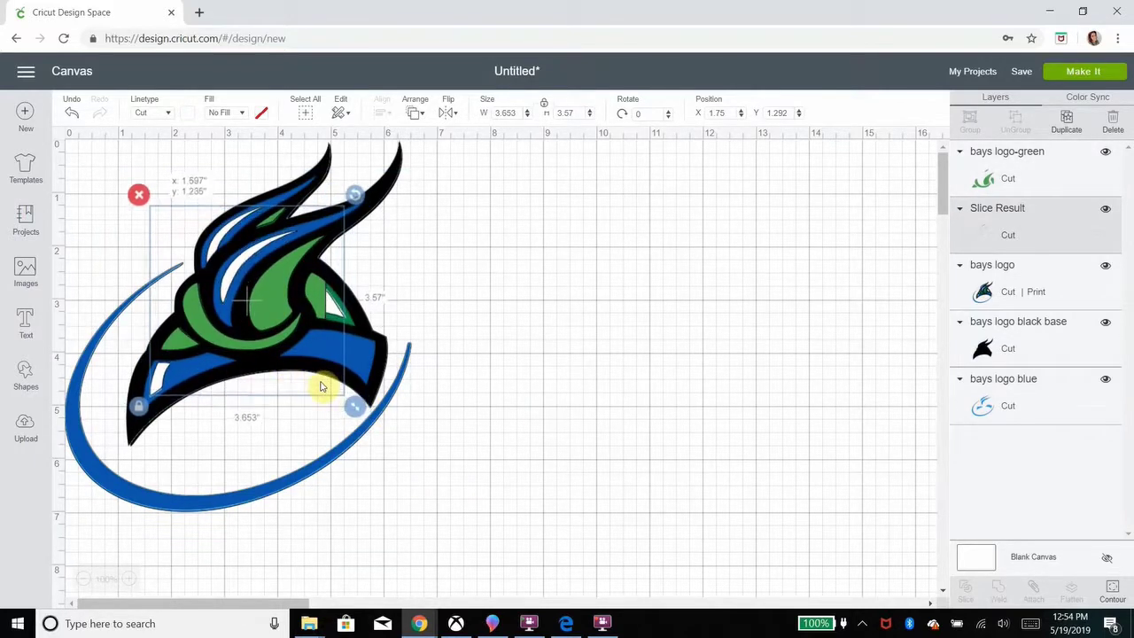
{"action": "left_click", "coordinate": [591, 347]}
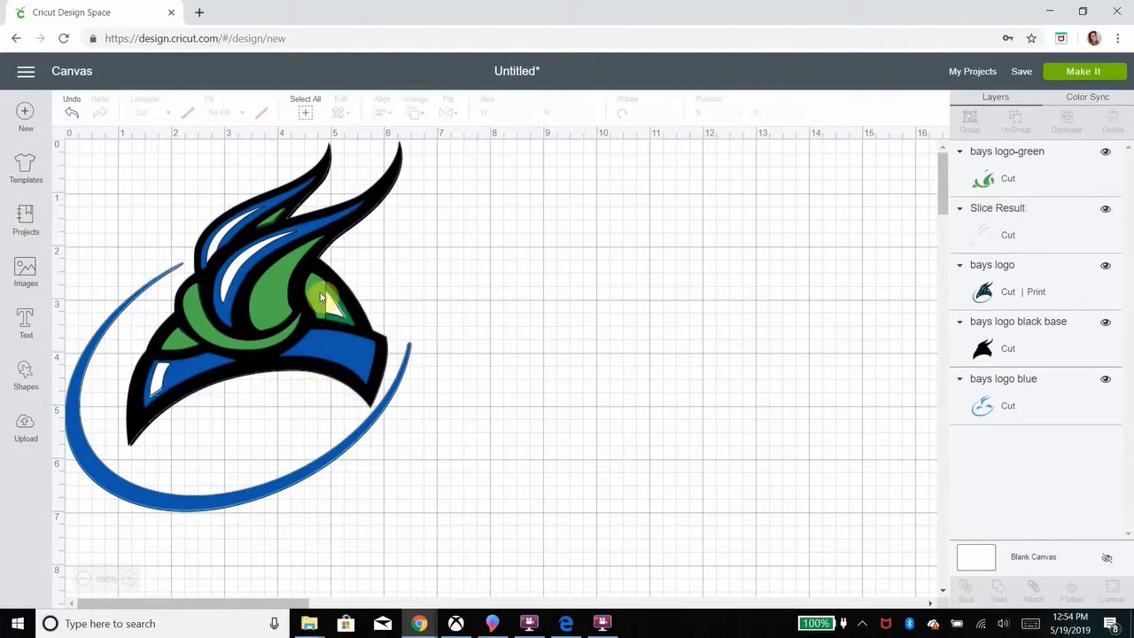
- Delete the original full-colour bays logo
{"action": "left_click", "coordinate": [1030, 281]}
{"action": "right_click", "coordinate": [1039, 276]}
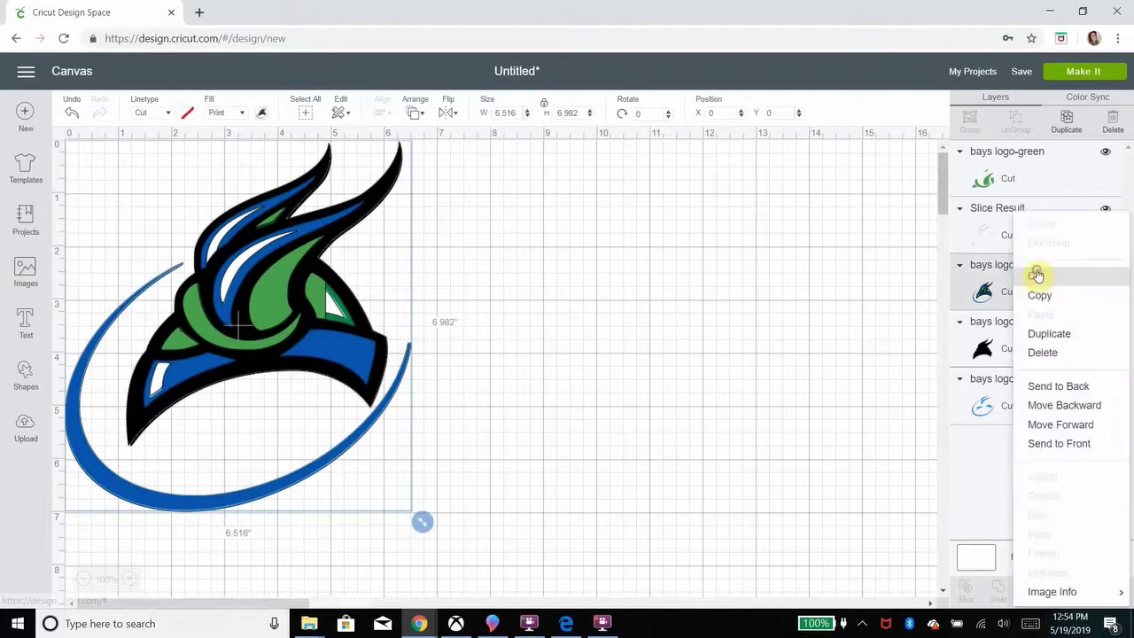
{"action": "left_click", "coordinate": [1042, 352]}
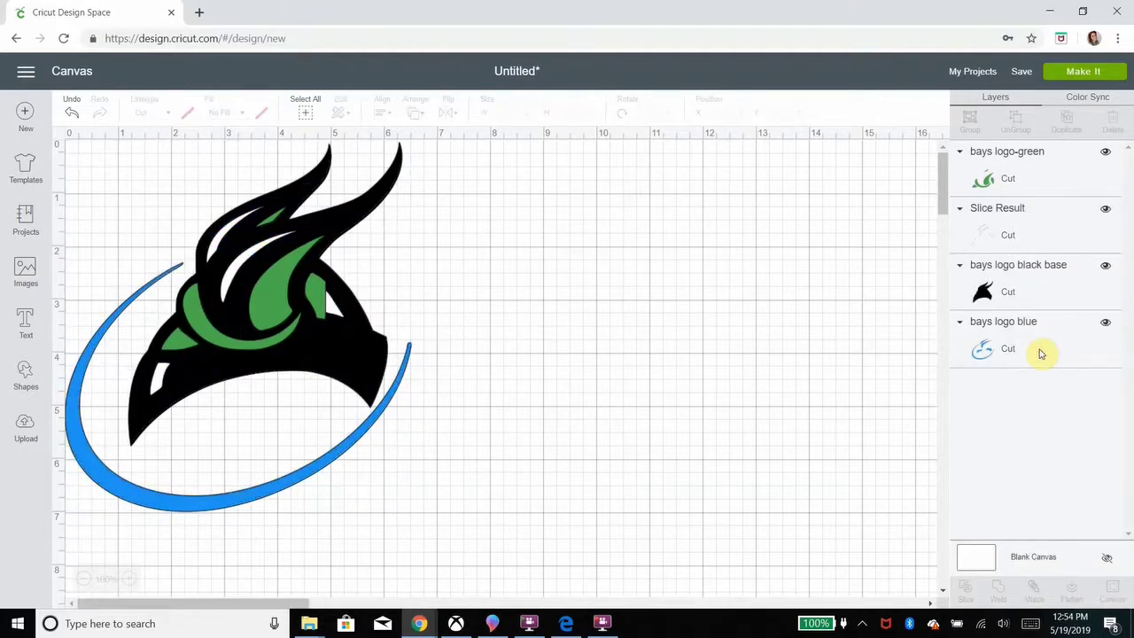
- Send the black base to the back and bring the white Slice Result to the front
{"action": "left_click", "coordinate": [1021, 293]}
{"action": "right_click", "coordinate": [1021, 292]}
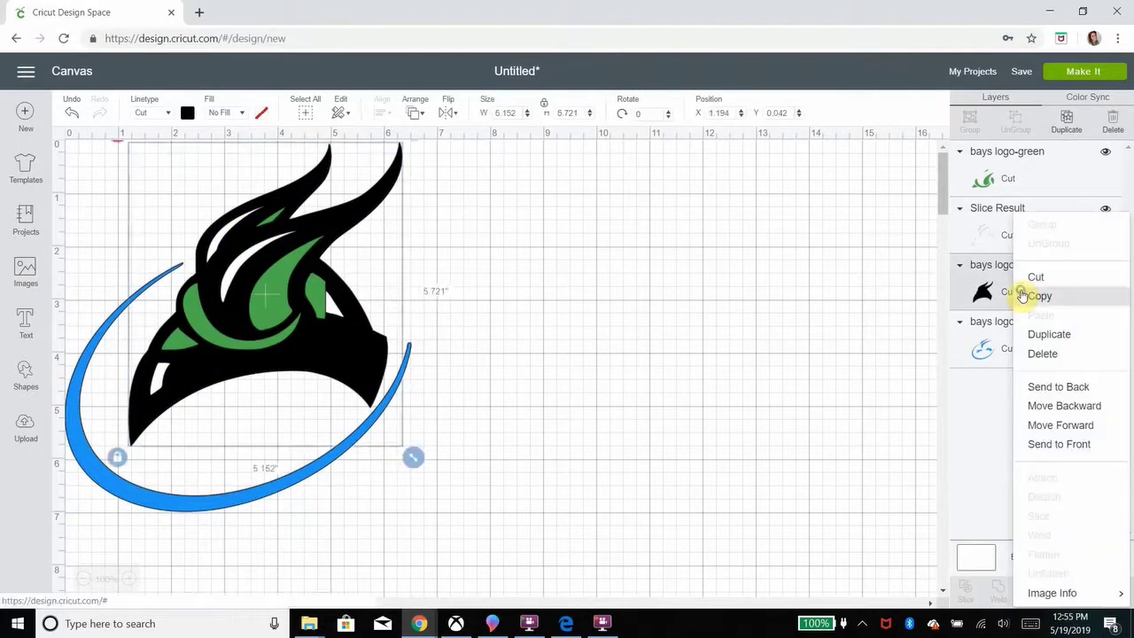
{"action": "left_click", "coordinate": [1101, 386]}
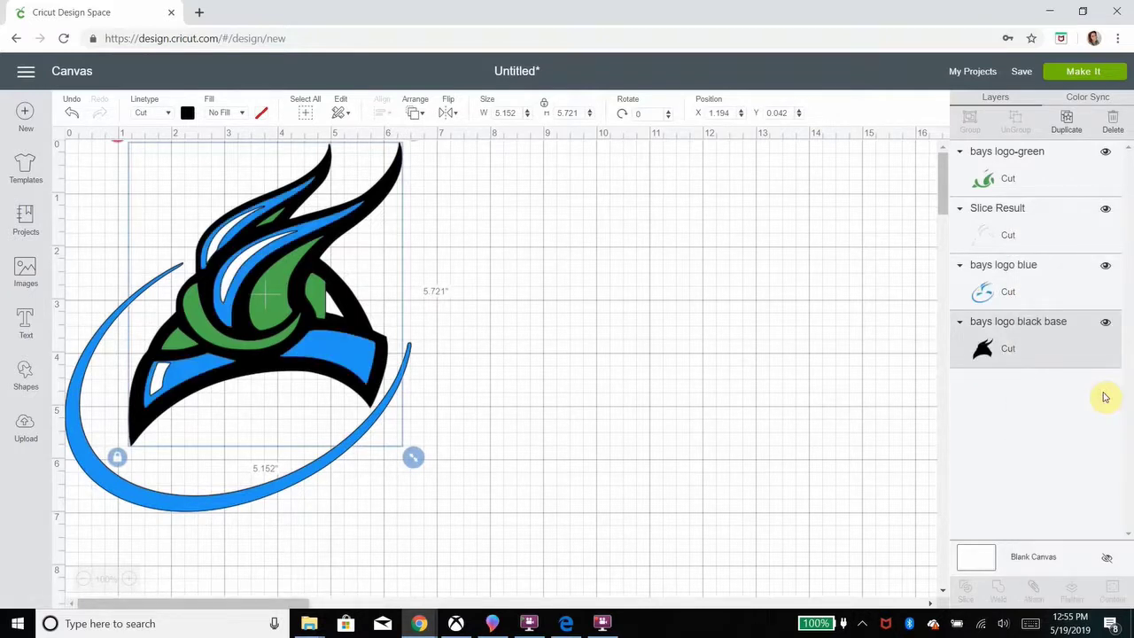
{"action": "left_click", "coordinate": [1031, 229]}
{"action": "right_click", "coordinate": [1032, 229]}
{"action": "left_click", "coordinate": [1009, 444]}
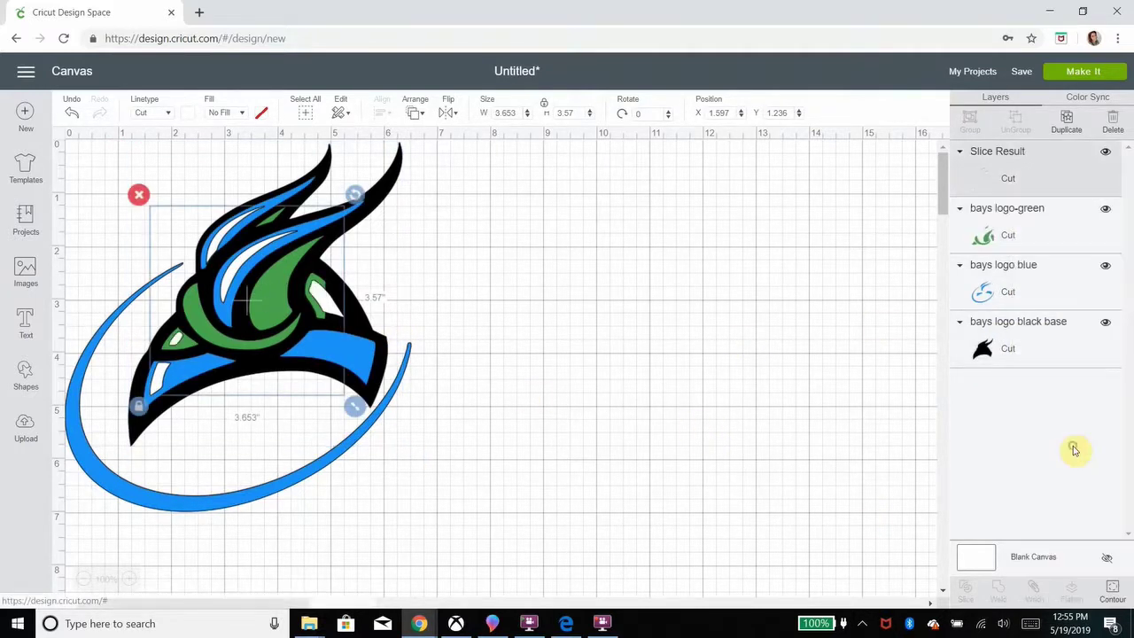
{"action": "left_click", "coordinate": [486, 395]}
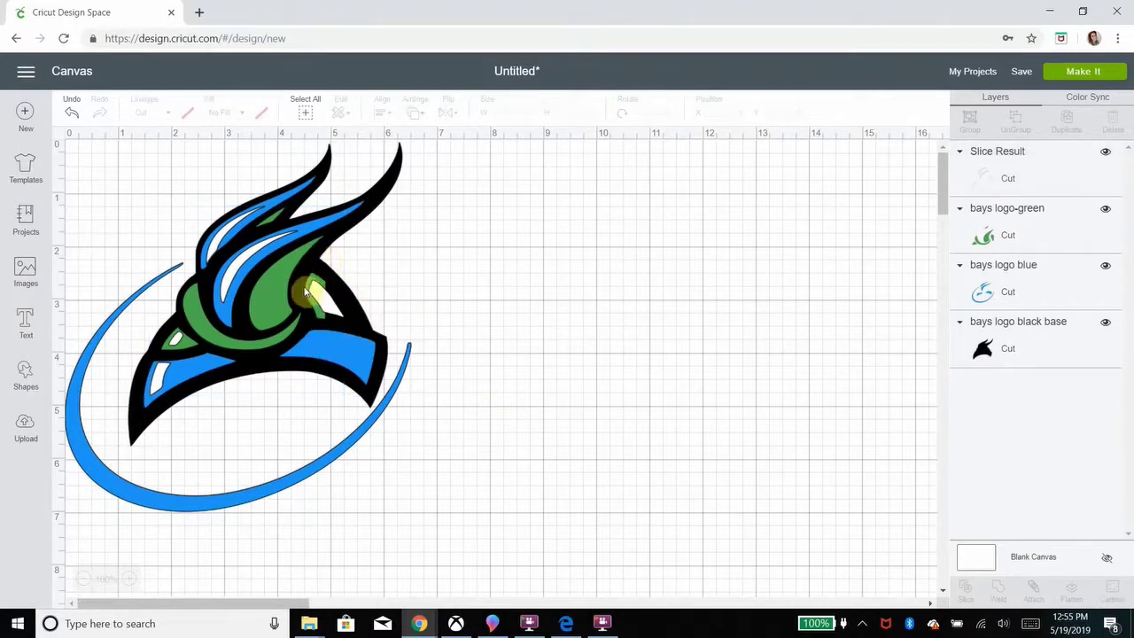
{"action": "left_click", "coordinate": [353, 322]}
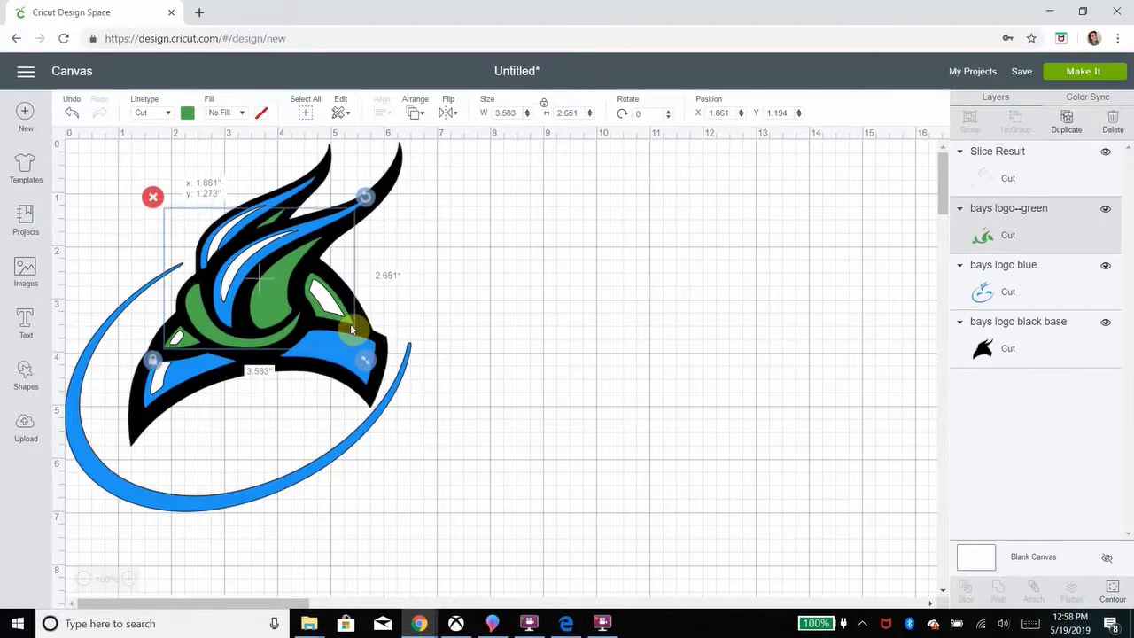
{"action": "left_click", "coordinate": [501, 332]}
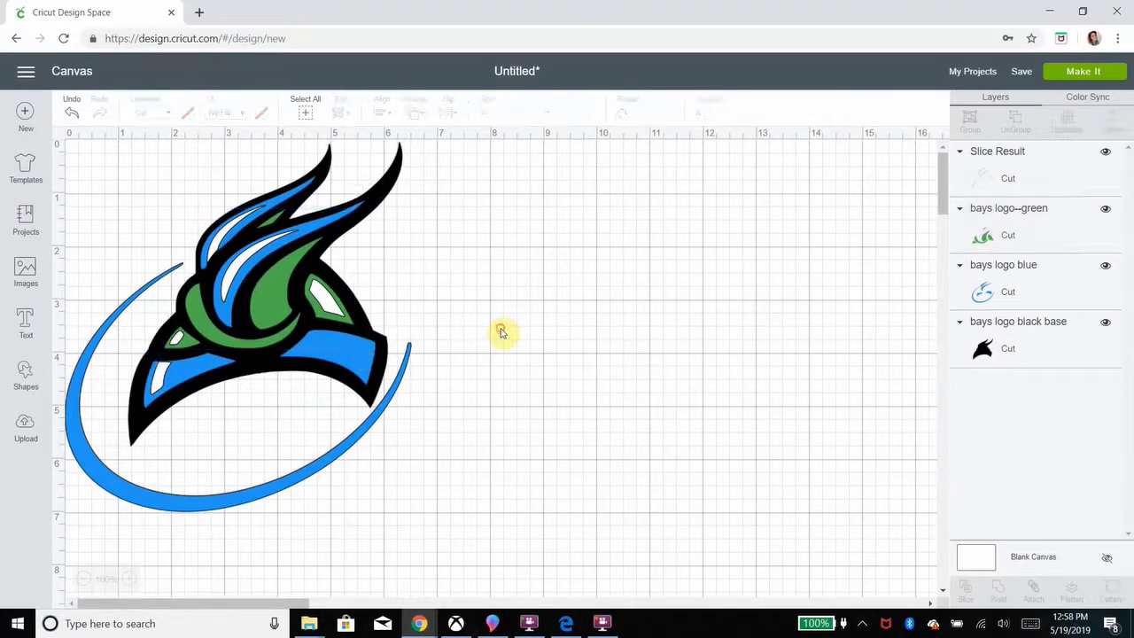